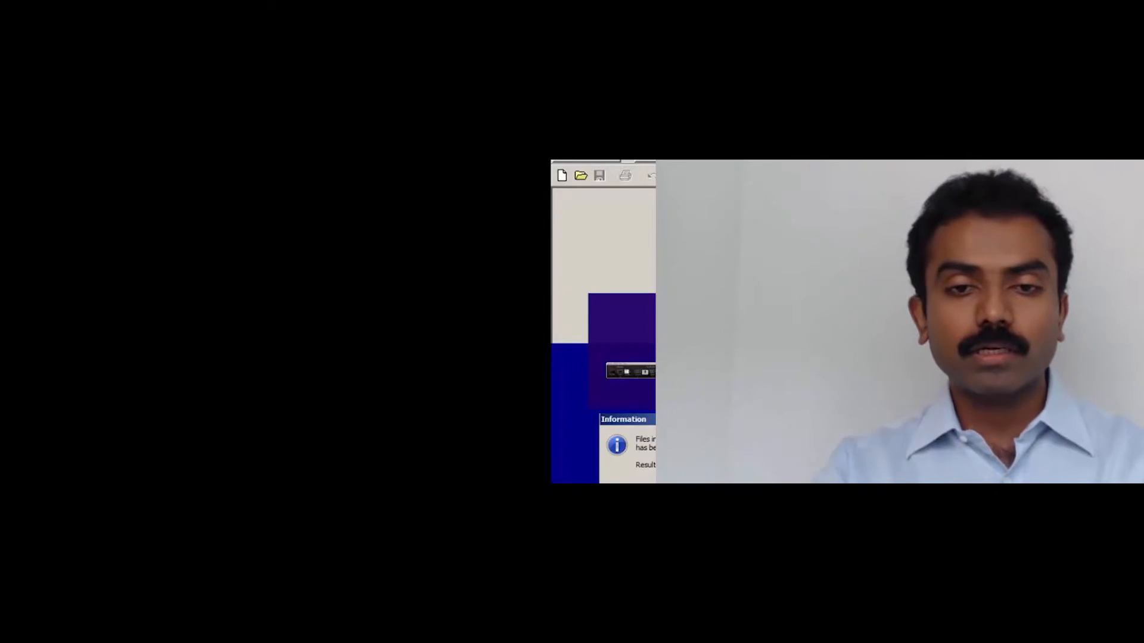
Step: Switch from the PowerPoint slide to the empty EpiData 3.1 window
{"action": "key", "text": "alt+Tab"}
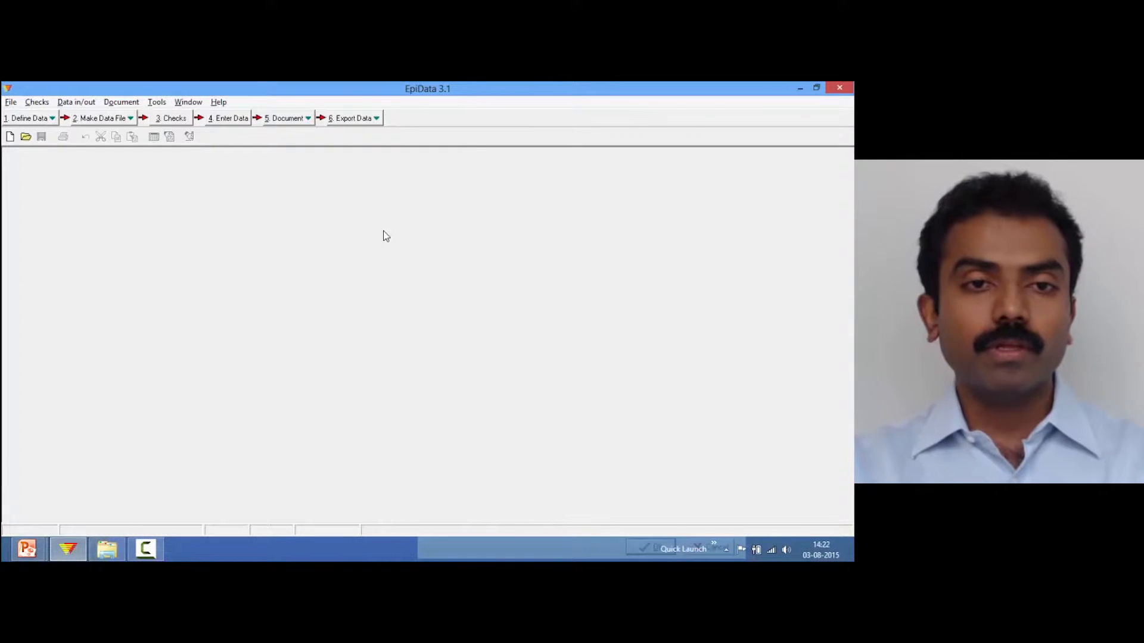
Step: Start a new archive of C:\epidata_course, including all files and subdirectories
{"action": "left_click", "coordinate": [157, 103]}
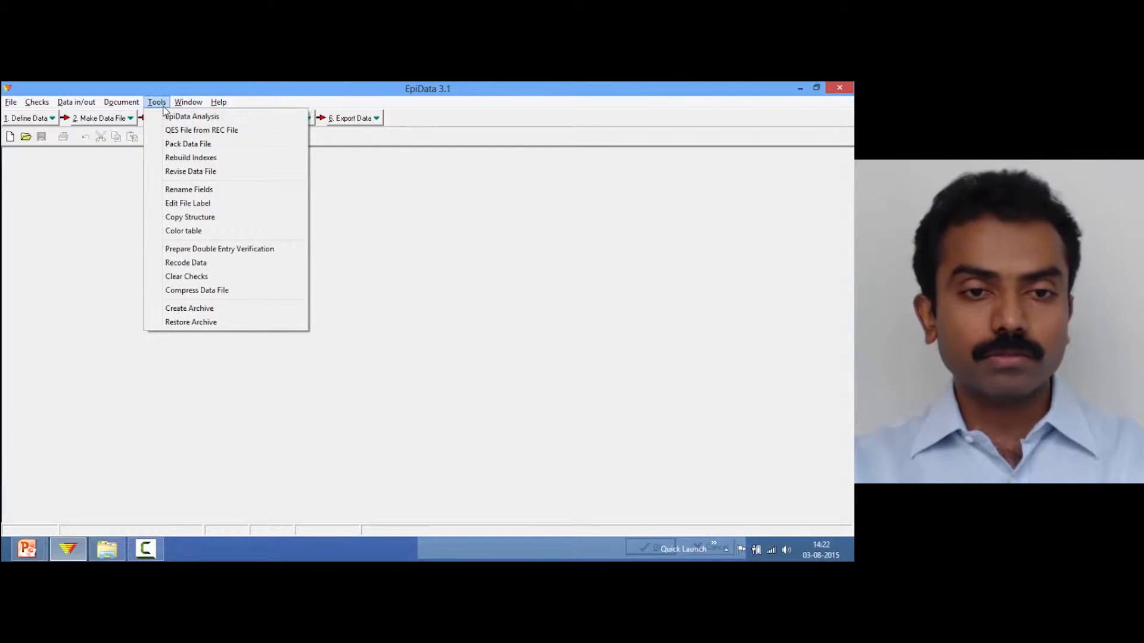
{"action": "left_click", "coordinate": [215, 310]}
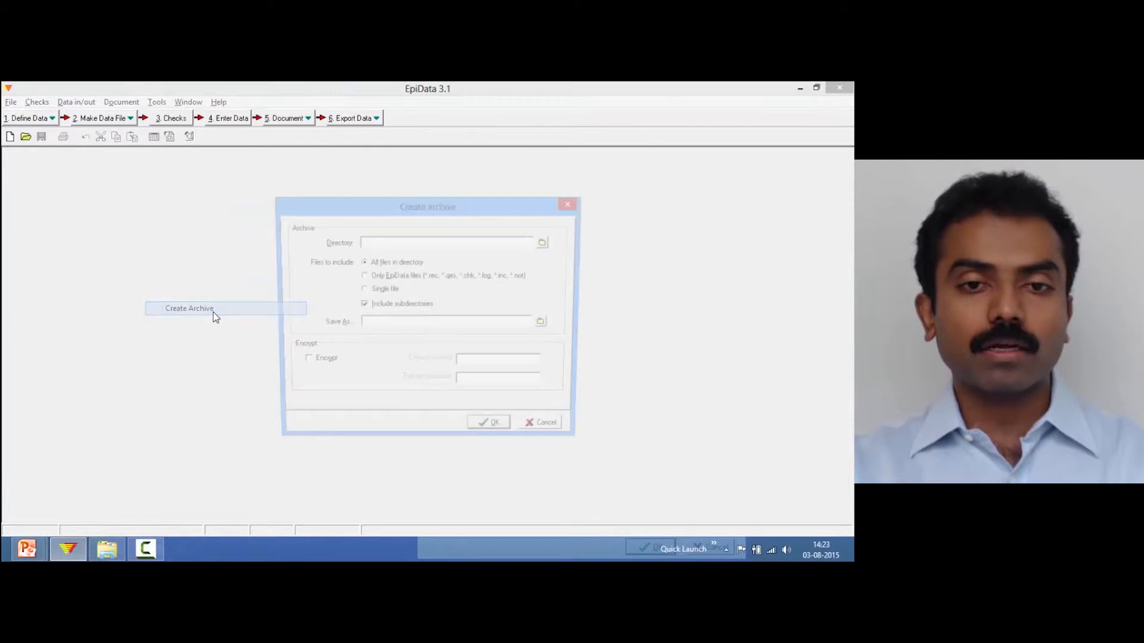
{"action": "left_click", "coordinate": [547, 243]}
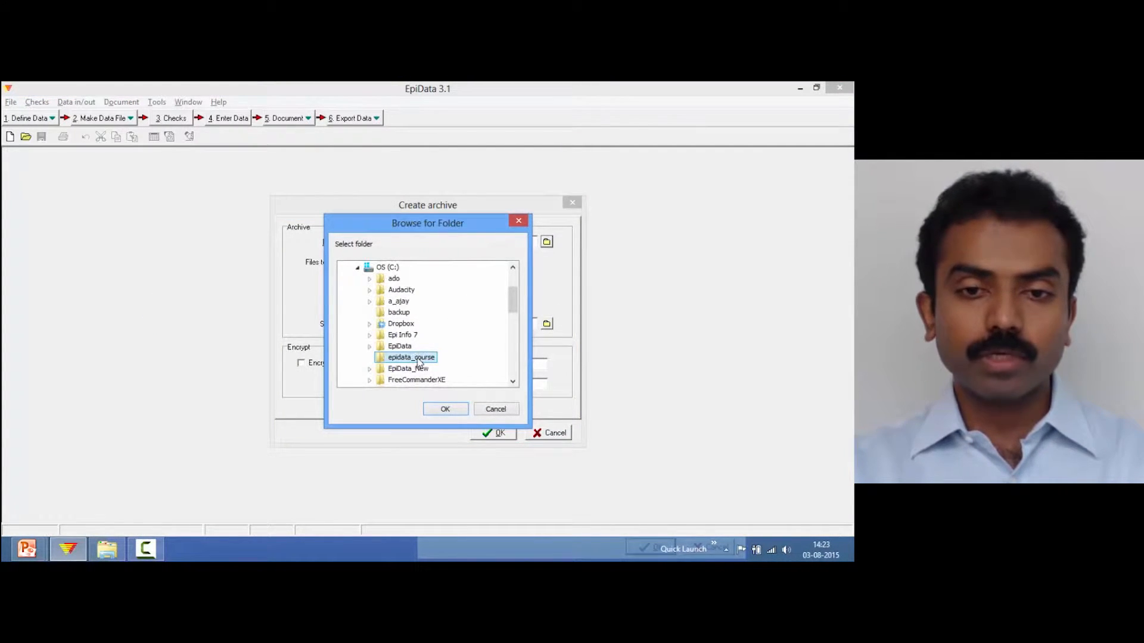
{"action": "left_click", "coordinate": [445, 409]}
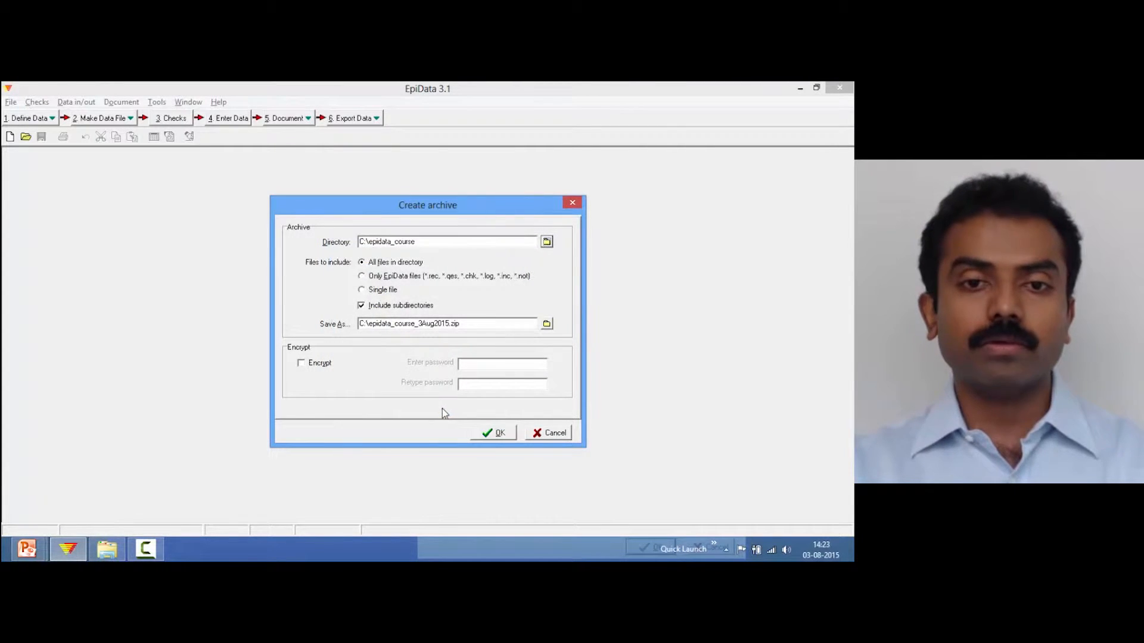
{"action": "left_click", "coordinate": [363, 264]}
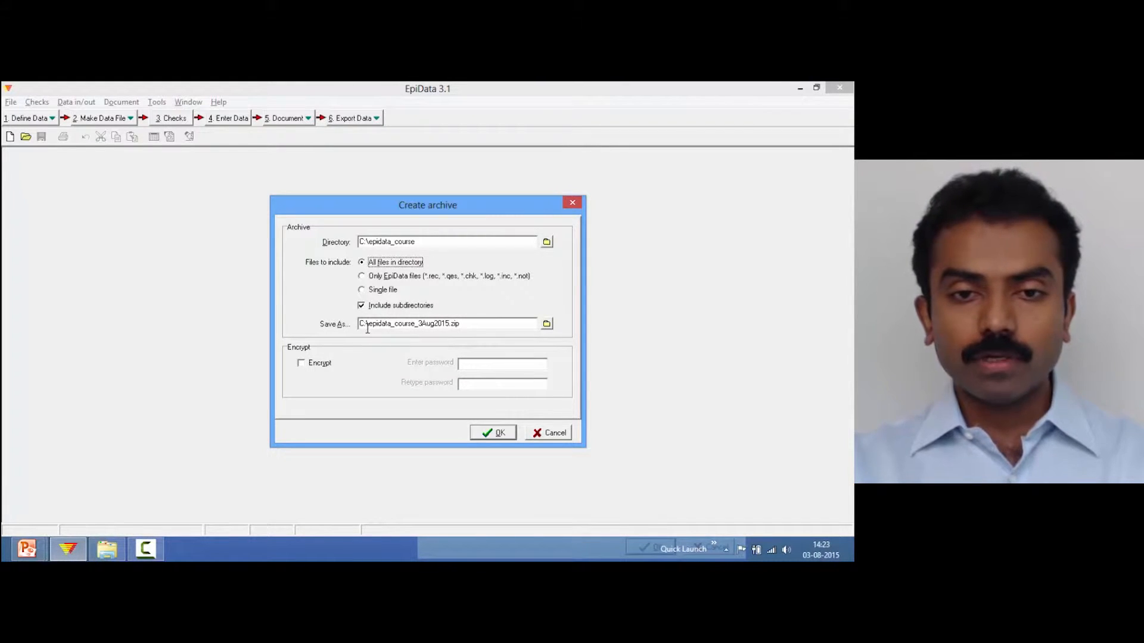
Step: Set the archive to save as epidata_course_3Aug2015.zip inside the epidata_course folder
{"action": "left_click", "coordinate": [546, 325]}
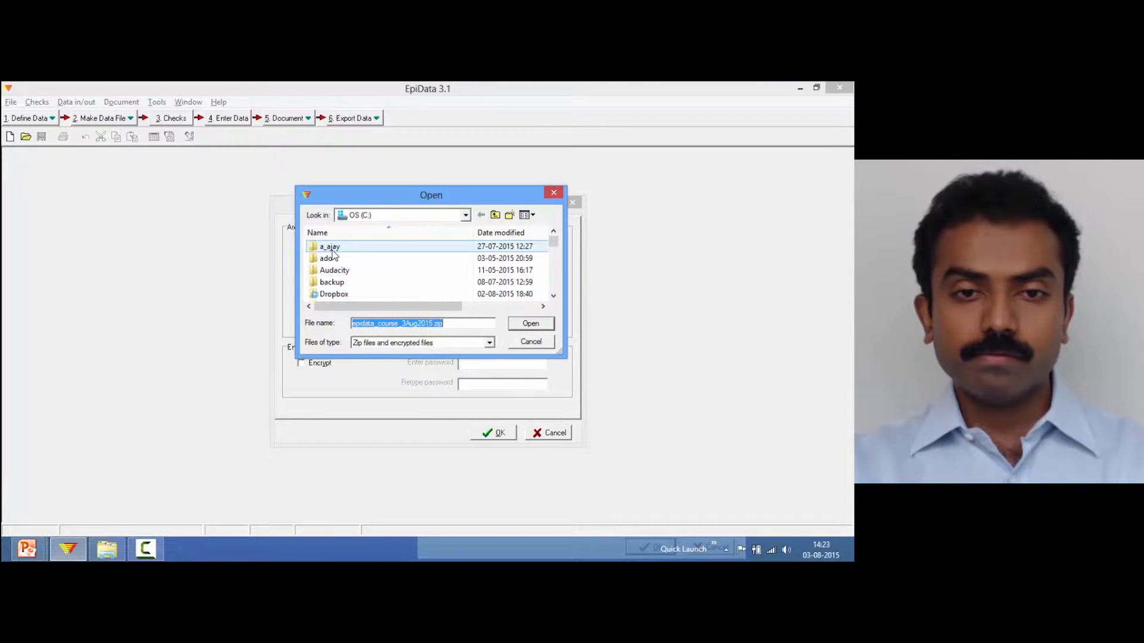
{"action": "left_click", "coordinate": [553, 296]}
{"action": "left_click", "coordinate": [553, 296]}
{"action": "left_click", "coordinate": [552, 296]}
{"action": "left_click", "coordinate": [553, 296]}
{"action": "left_click", "coordinate": [553, 296]}
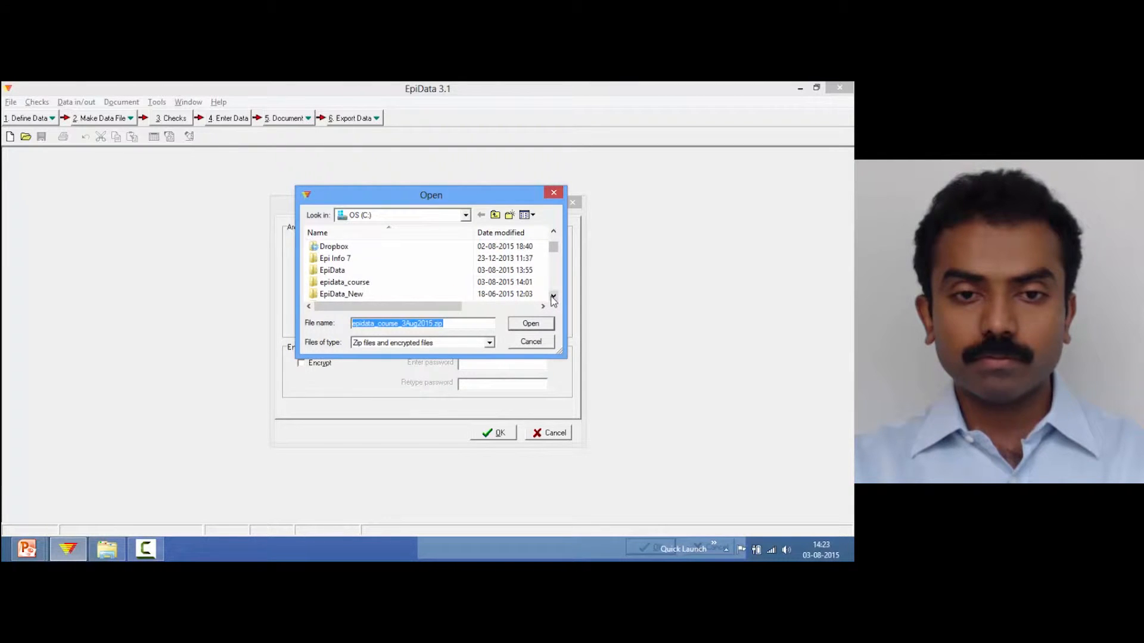
{"action": "double_click", "coordinate": [345, 283]}
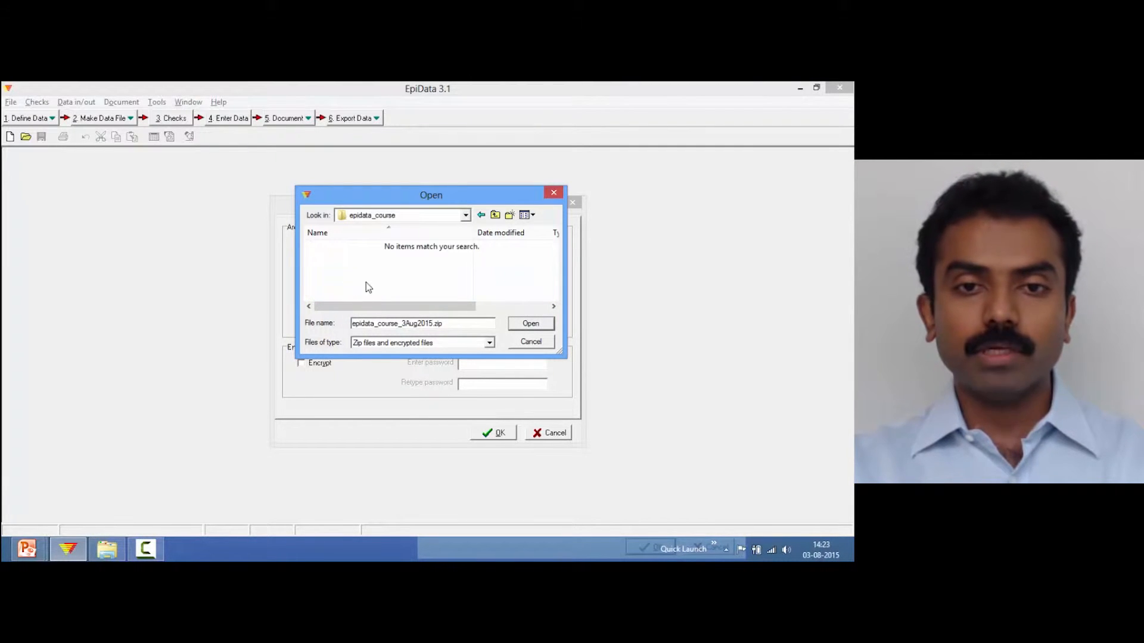
{"action": "left_click", "coordinate": [538, 326]}
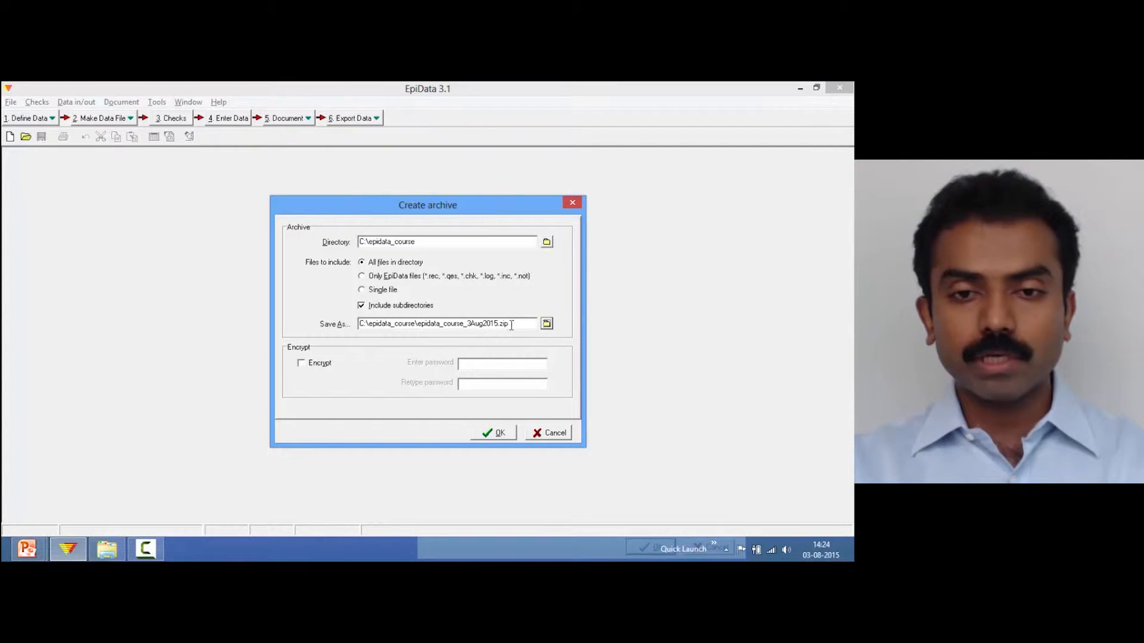
Step: Enable encryption with a 6-character password, entered twice, and create epidata_course_3Aug2015.zky
{"action": "left_click", "coordinate": [302, 366]}
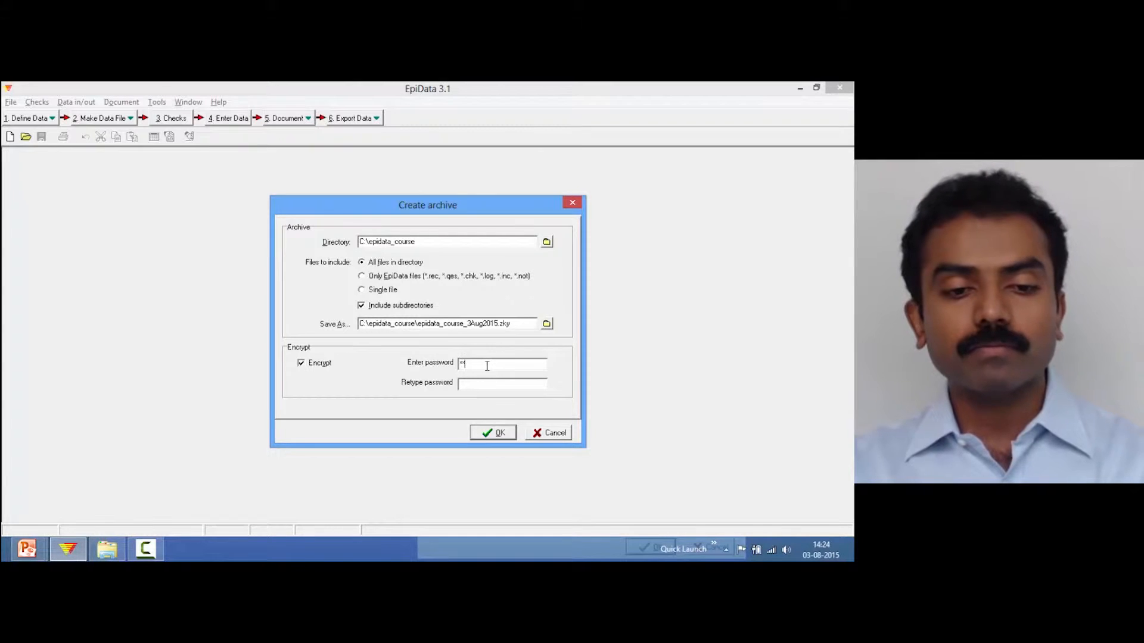
{"action": "type", "text": "**"}
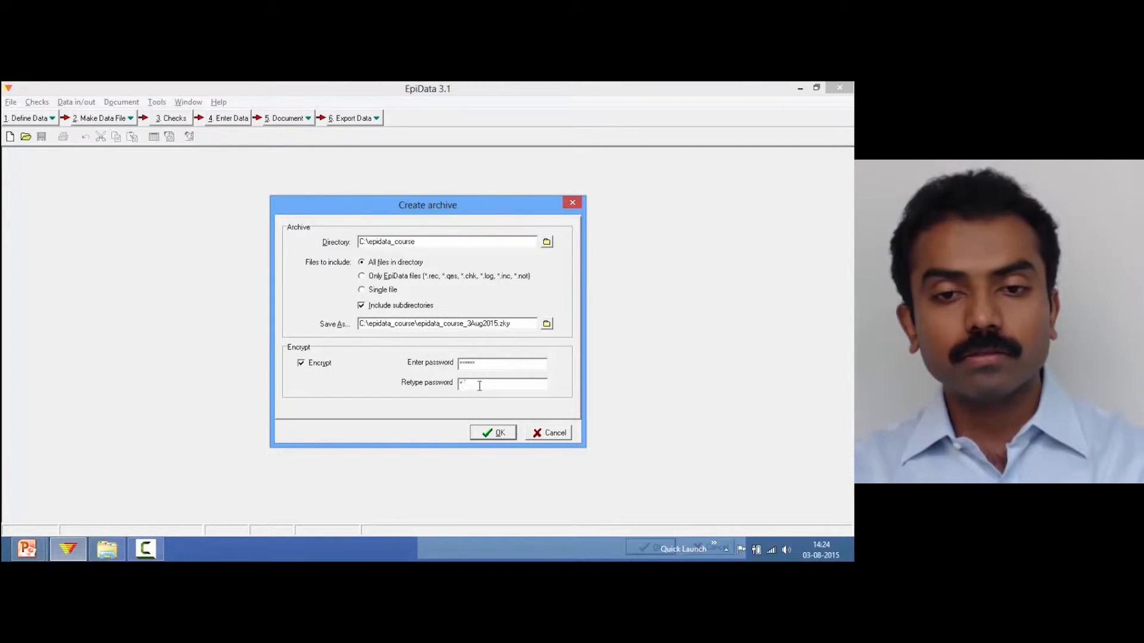
{"action": "left_click", "coordinate": [479, 386]}
{"action": "type", "text": "******"}
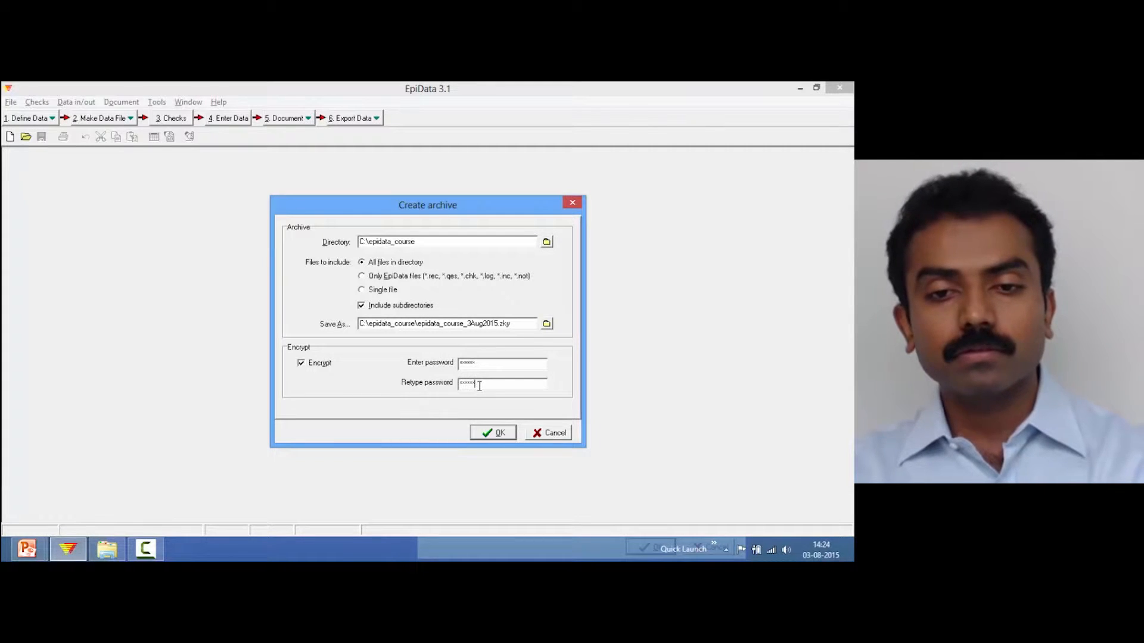
{"action": "left_click", "coordinate": [498, 433]}
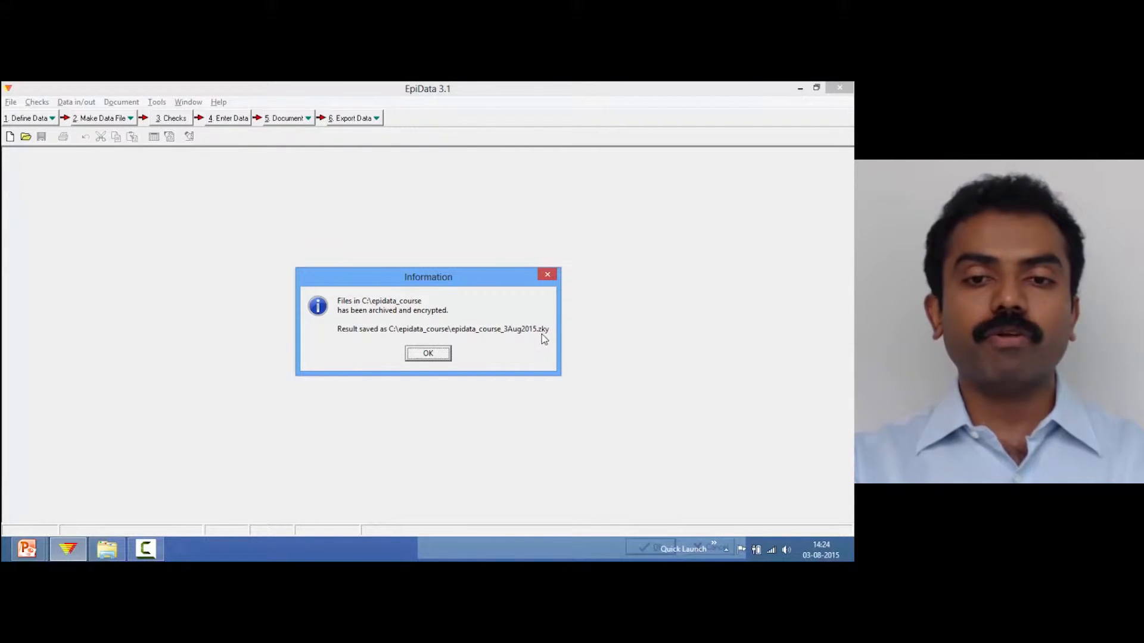
{"action": "left_click", "coordinate": [425, 354]}
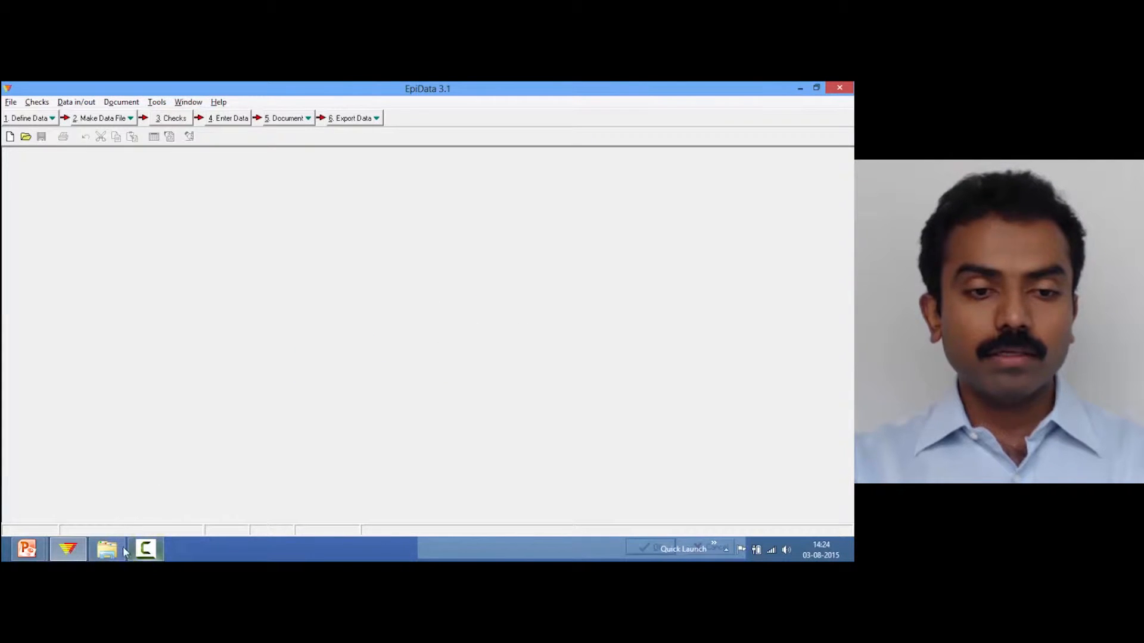
{"action": "left_click", "coordinate": [122, 550]}
{"action": "left_click", "coordinate": [213, 298]}
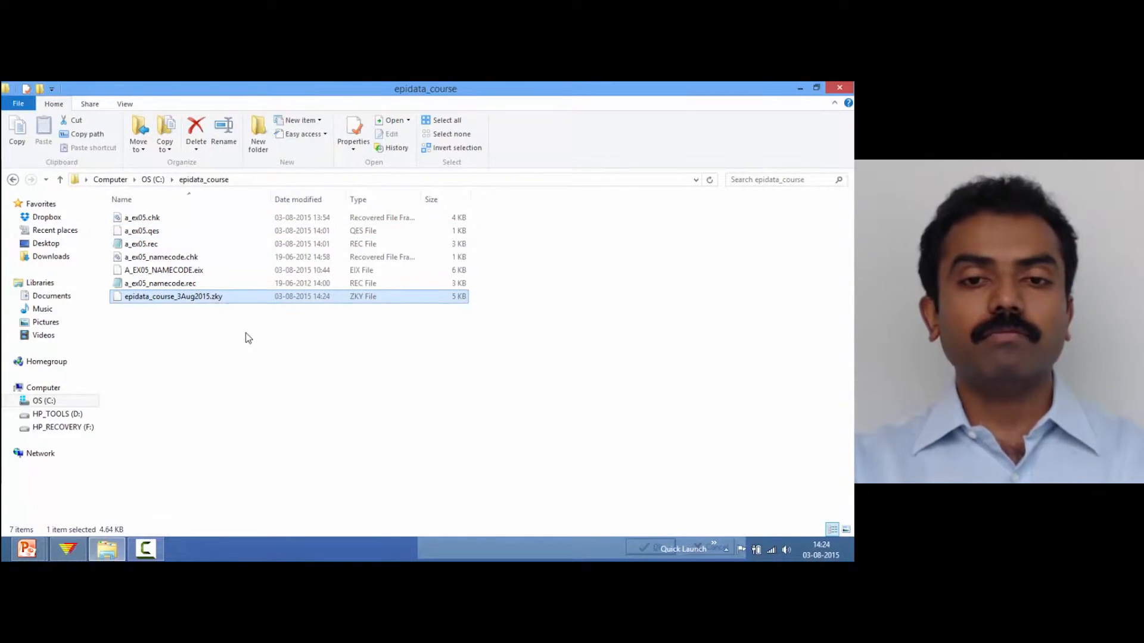
{"action": "double_click", "coordinate": [210, 302]}
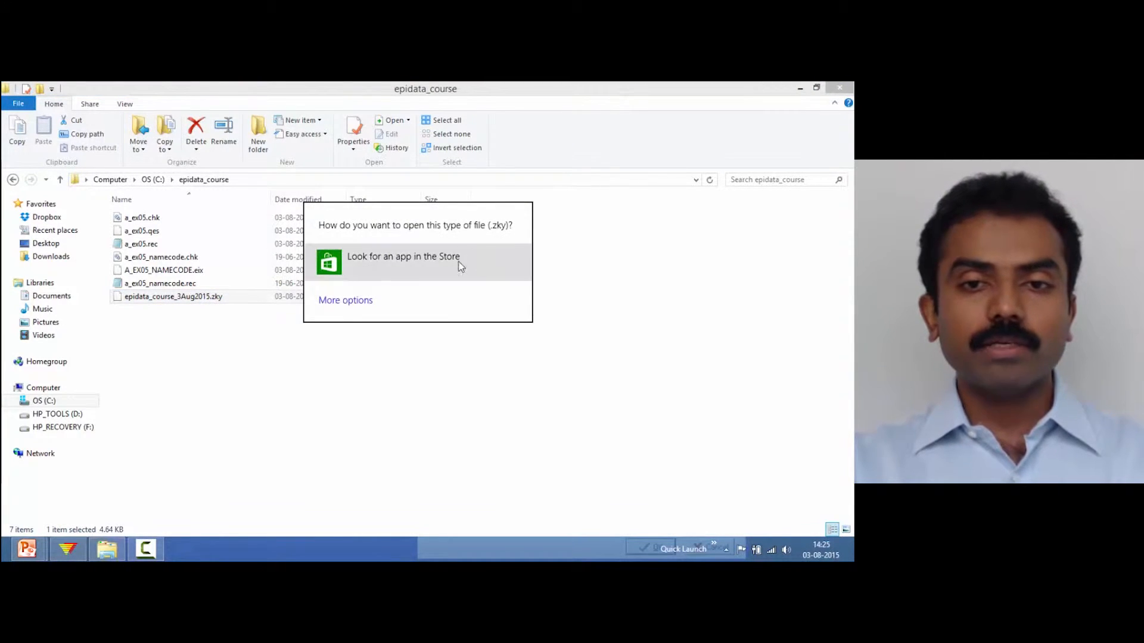
{"action": "left_click", "coordinate": [443, 351]}
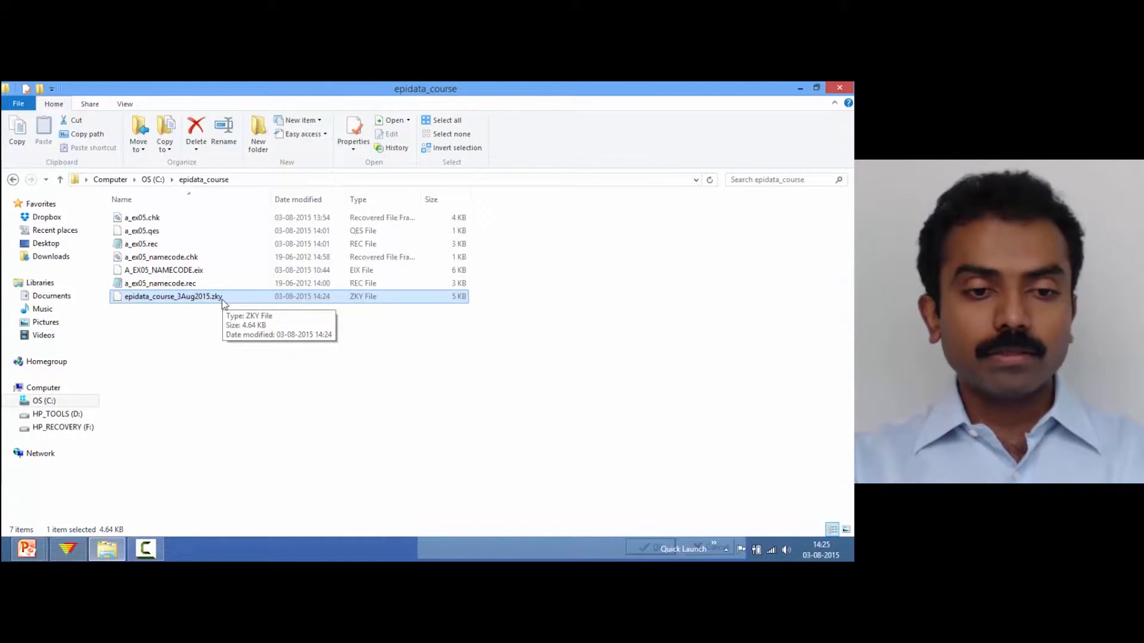
{"action": "left_click", "coordinate": [73, 551]}
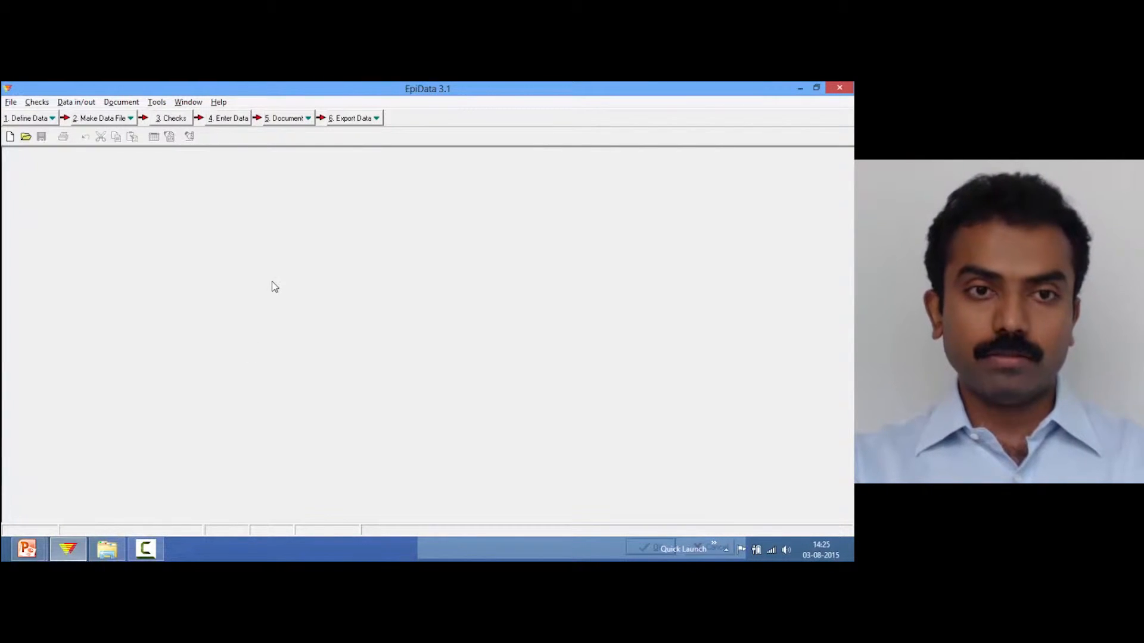
Step: Start restoring epidata_course_3Aug2015.zky and enter its decryption password
{"action": "left_click", "coordinate": [156, 102]}
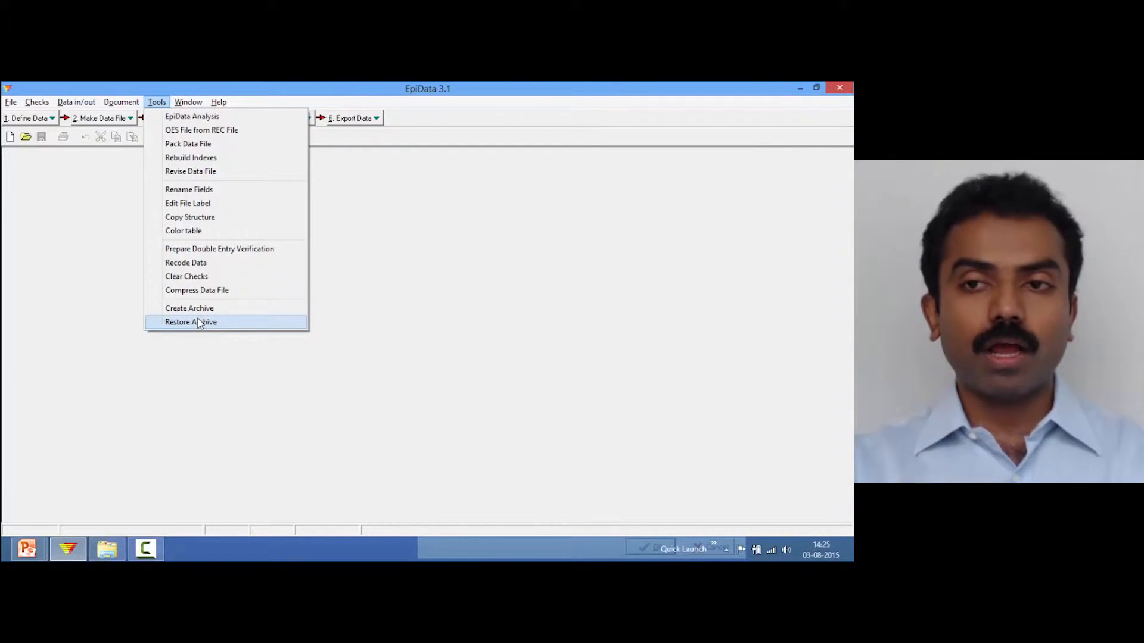
{"action": "left_click", "coordinate": [199, 324]}
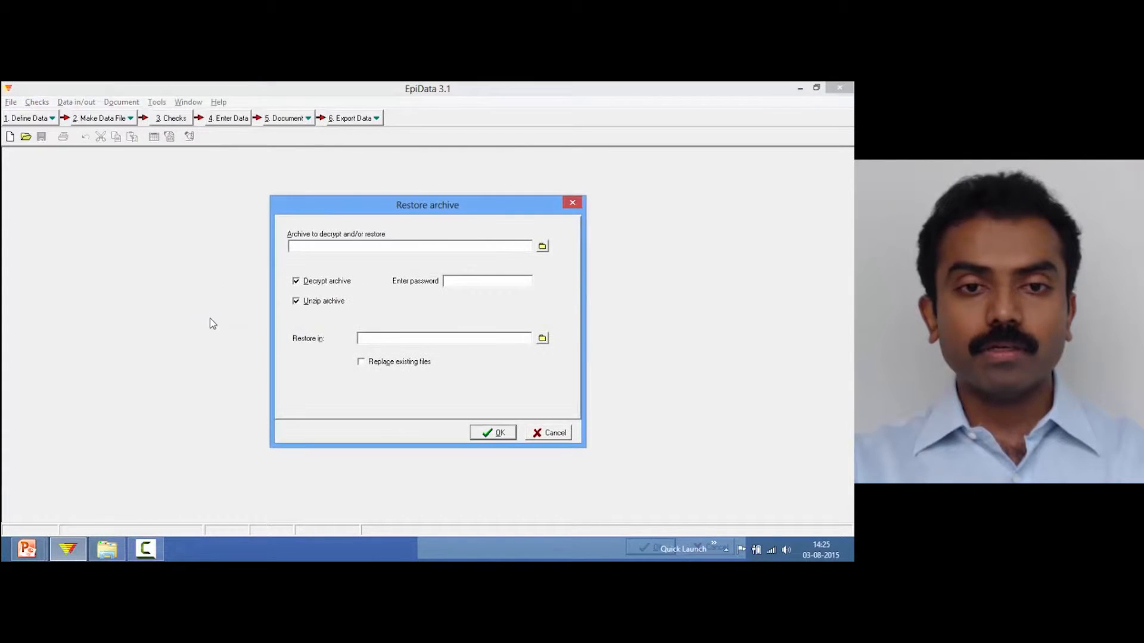
{"action": "left_click", "coordinate": [543, 247]}
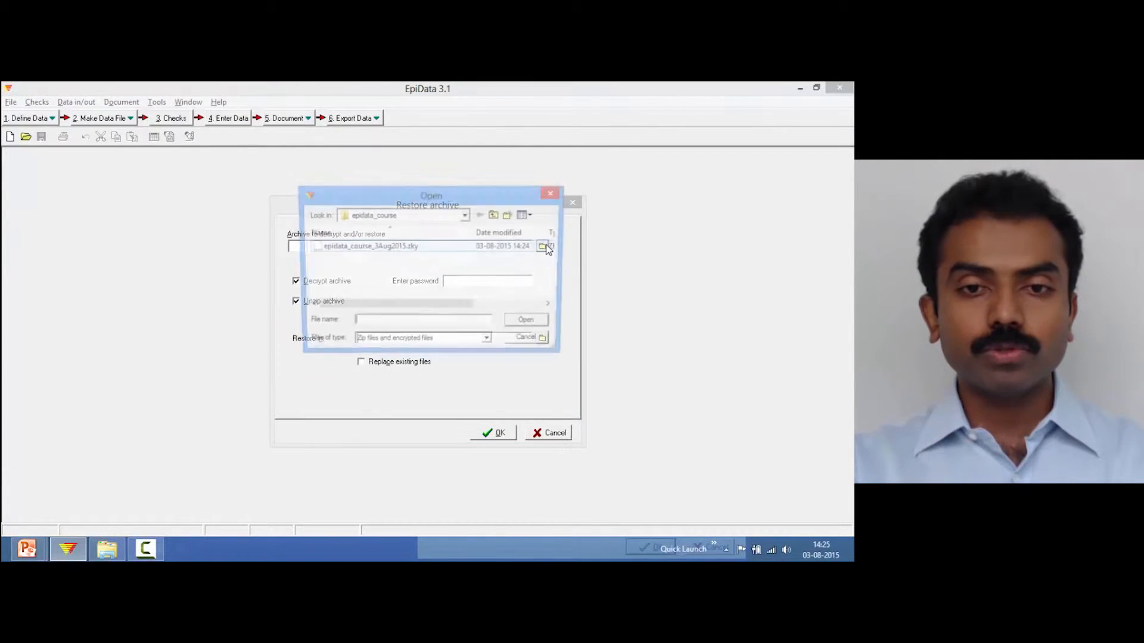
{"action": "double_click", "coordinate": [400, 246]}
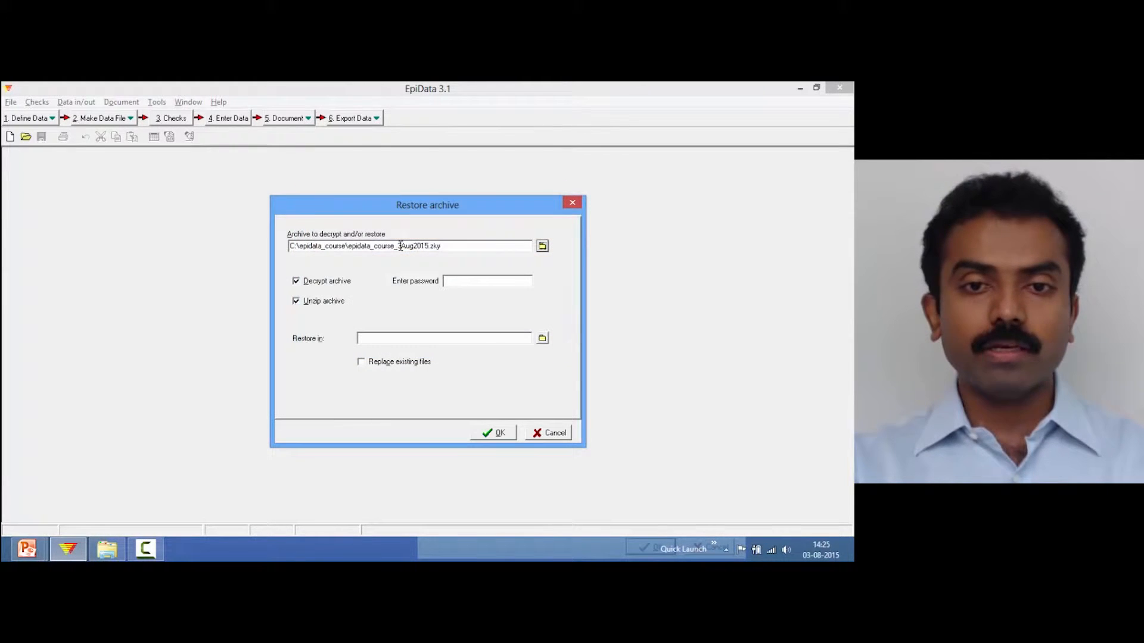
{"action": "left_click", "coordinate": [468, 281]}
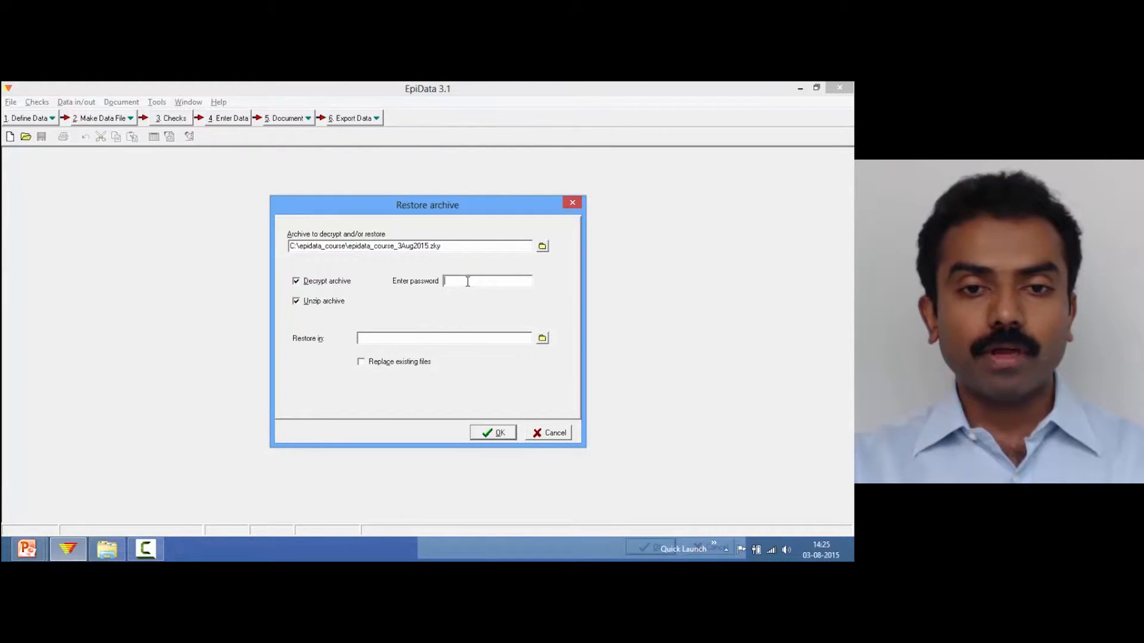
{"action": "type", "text": "e"}
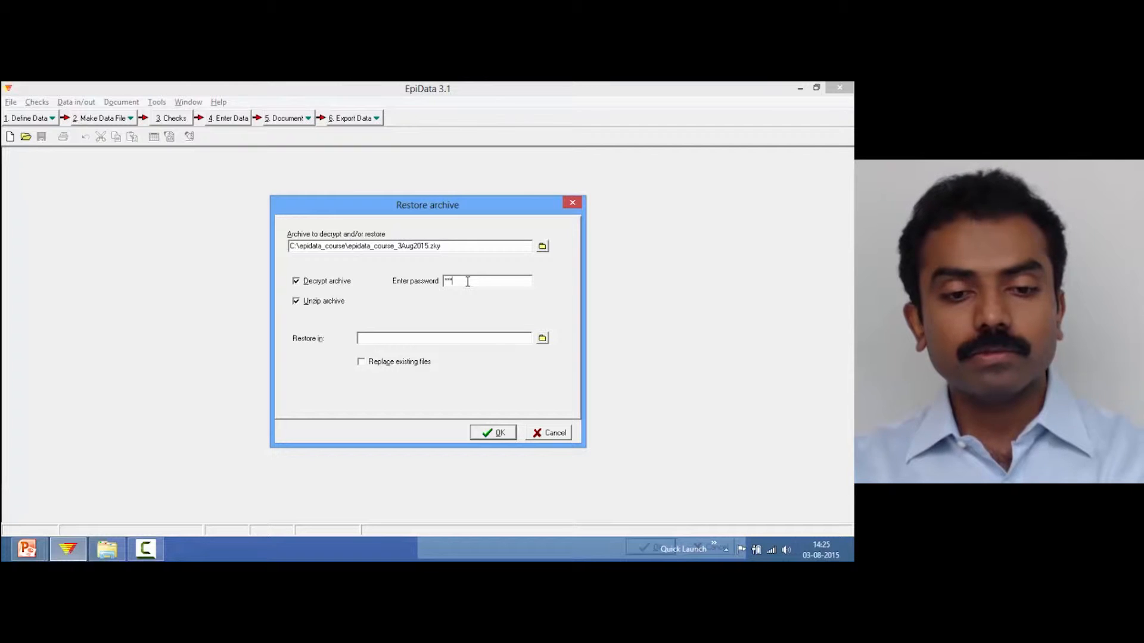
{"action": "type", "text": "at"}
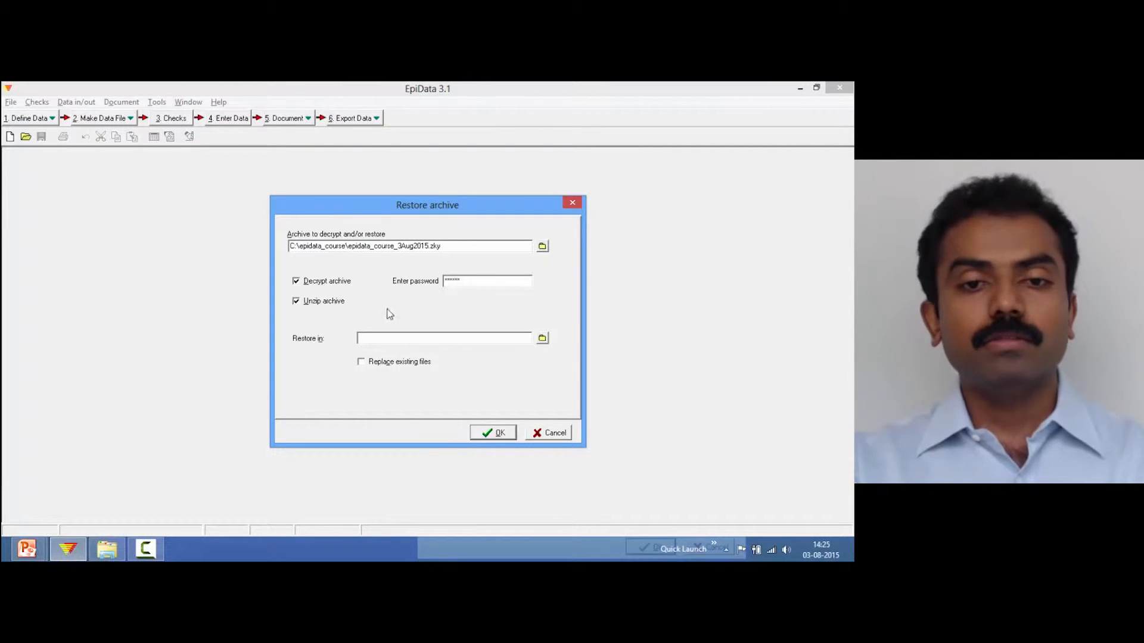
Step: Pick the Desktop as the folder to restore the archive into
{"action": "left_click", "coordinate": [543, 339]}
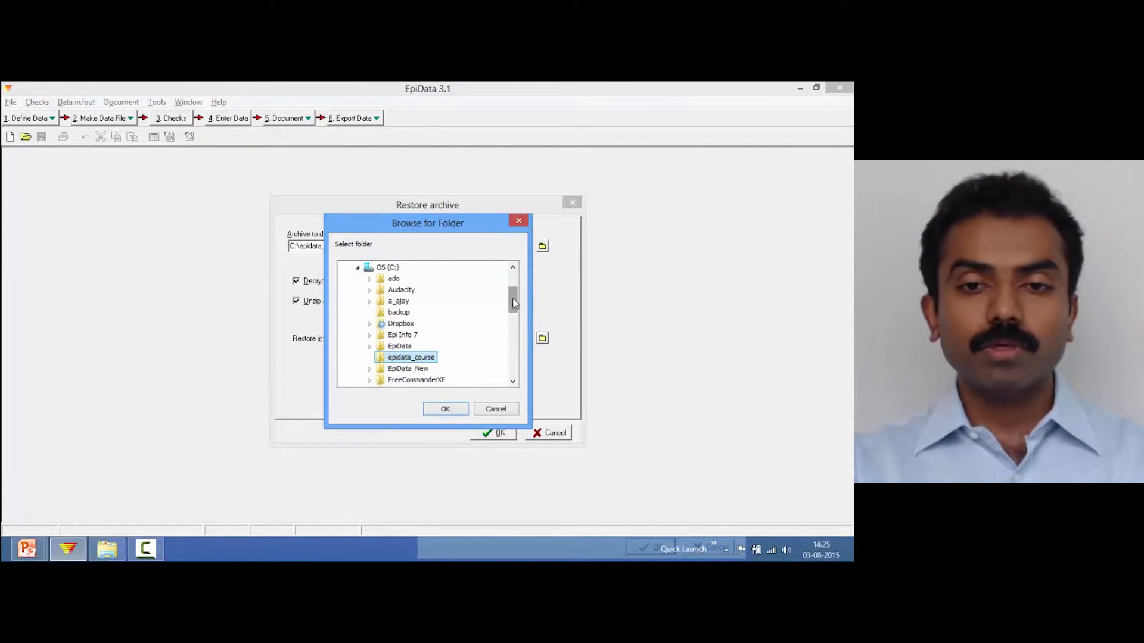
{"action": "scroll", "coordinate": [514, 285], "scroll_direction": "up", "scroll_amount": 2}
{"action": "left_click_drag", "start_coordinate": [514, 284], "coordinate": [514, 371]}
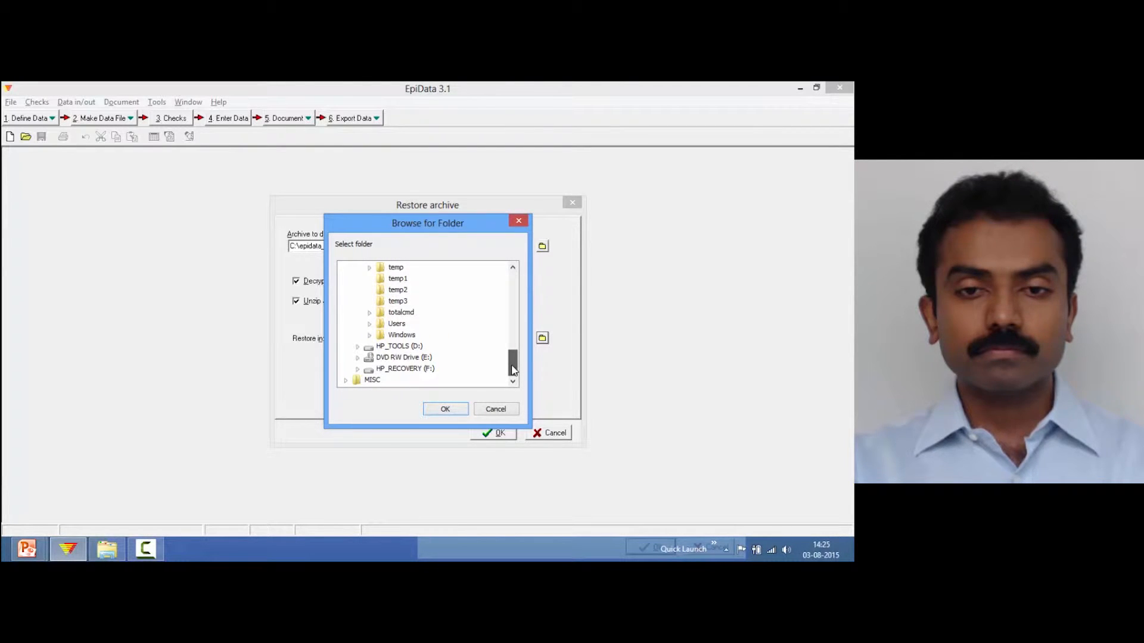
{"action": "left_click_drag", "start_coordinate": [514, 371], "coordinate": [516, 302]}
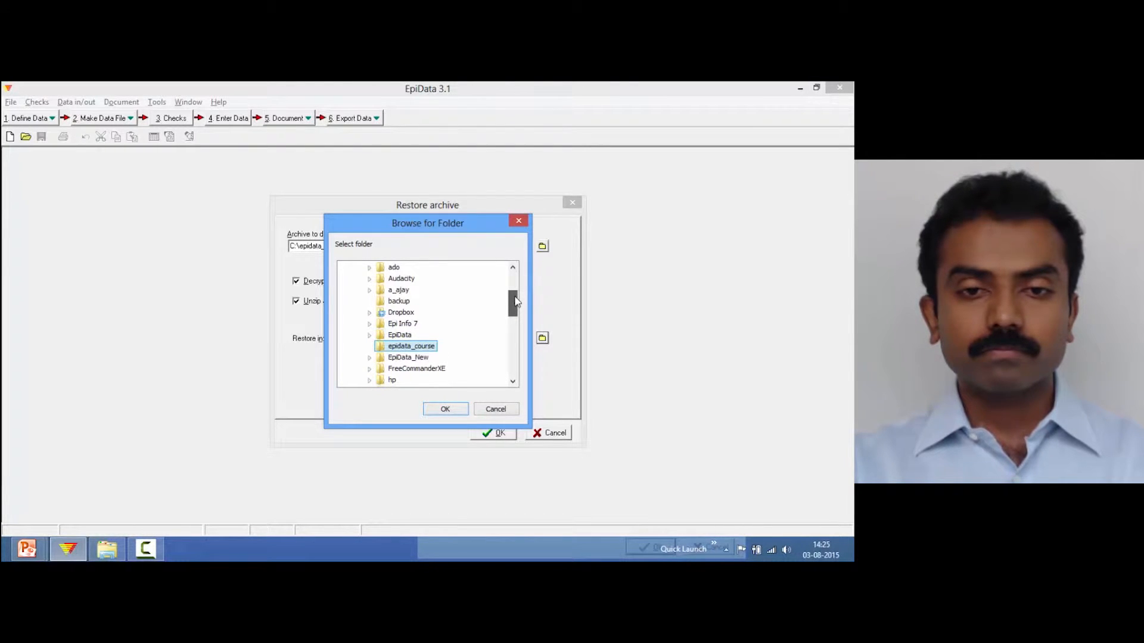
{"action": "left_click_drag", "start_coordinate": [516, 302], "coordinate": [515, 284]}
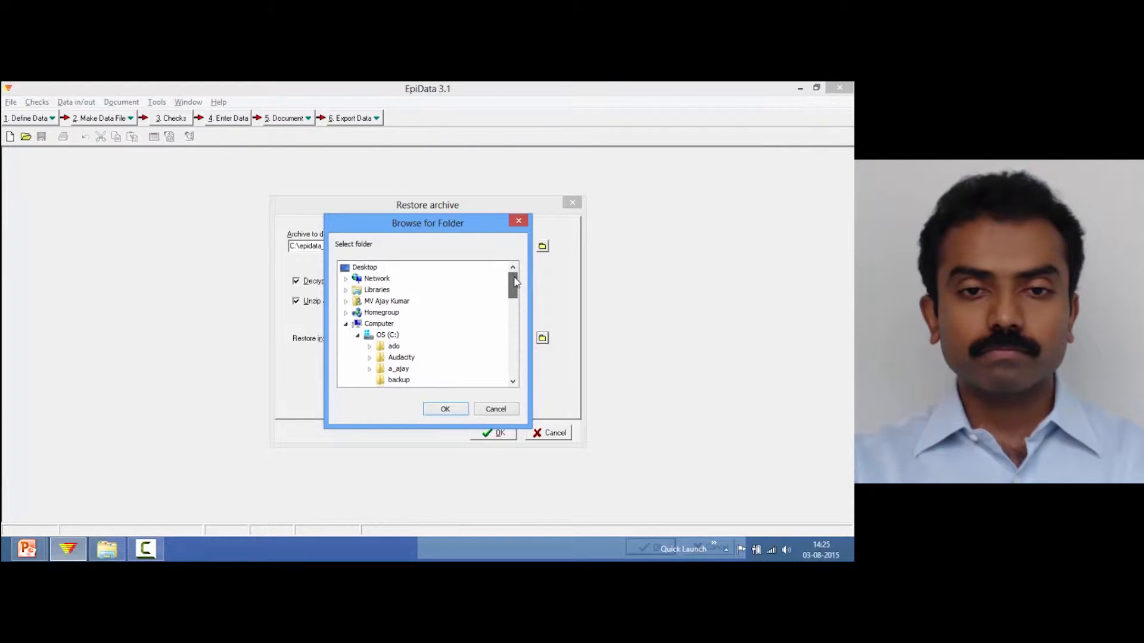
{"action": "left_click", "coordinate": [372, 268]}
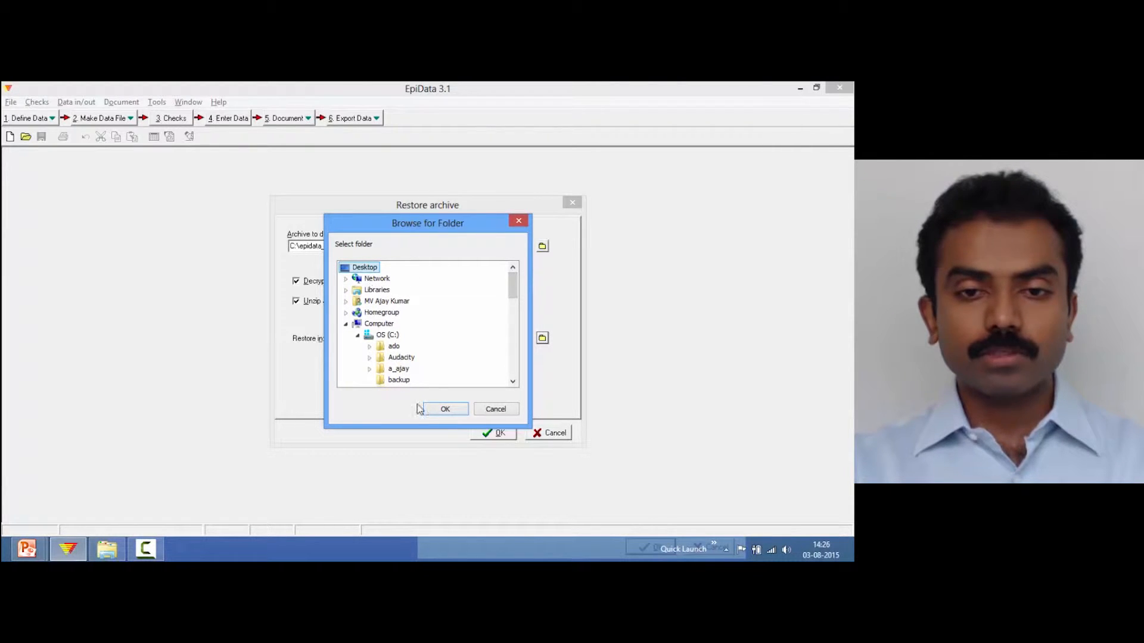
{"action": "left_click", "coordinate": [455, 409]}
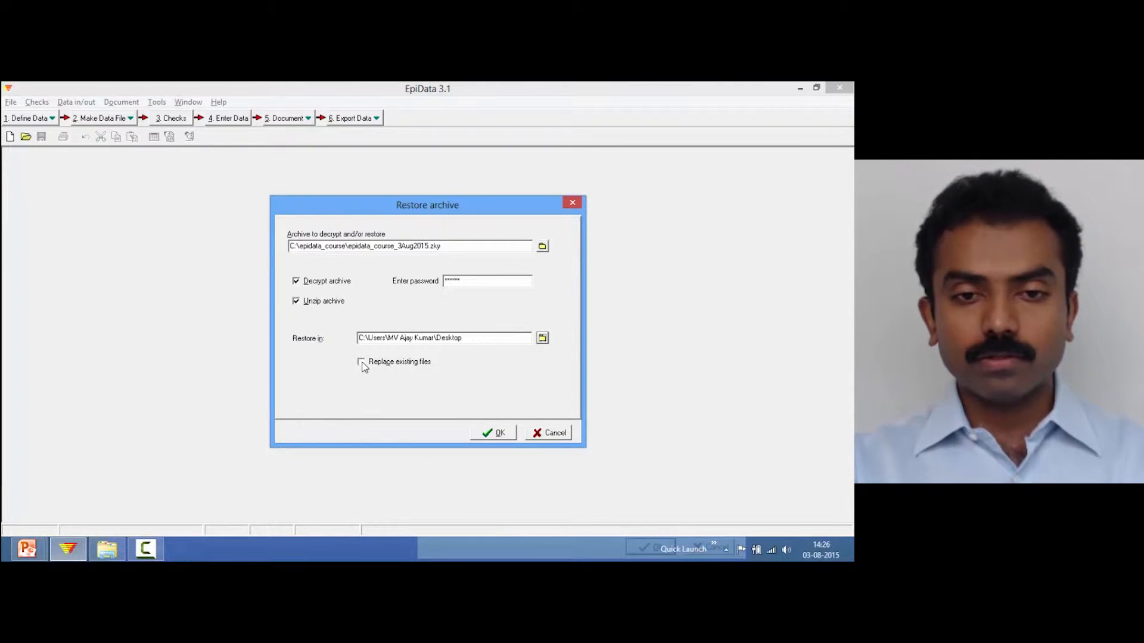
Step: Restore the archive to the Desktop, then select and delete the extracted files
{"action": "left_click", "coordinate": [499, 434]}
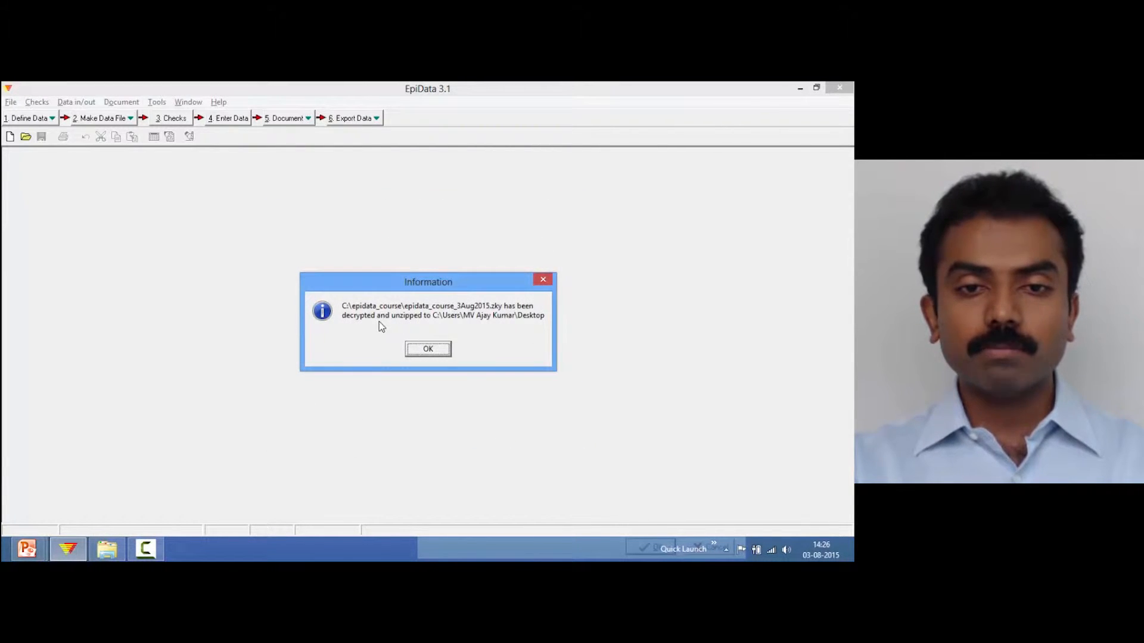
{"action": "left_click", "coordinate": [427, 350]}
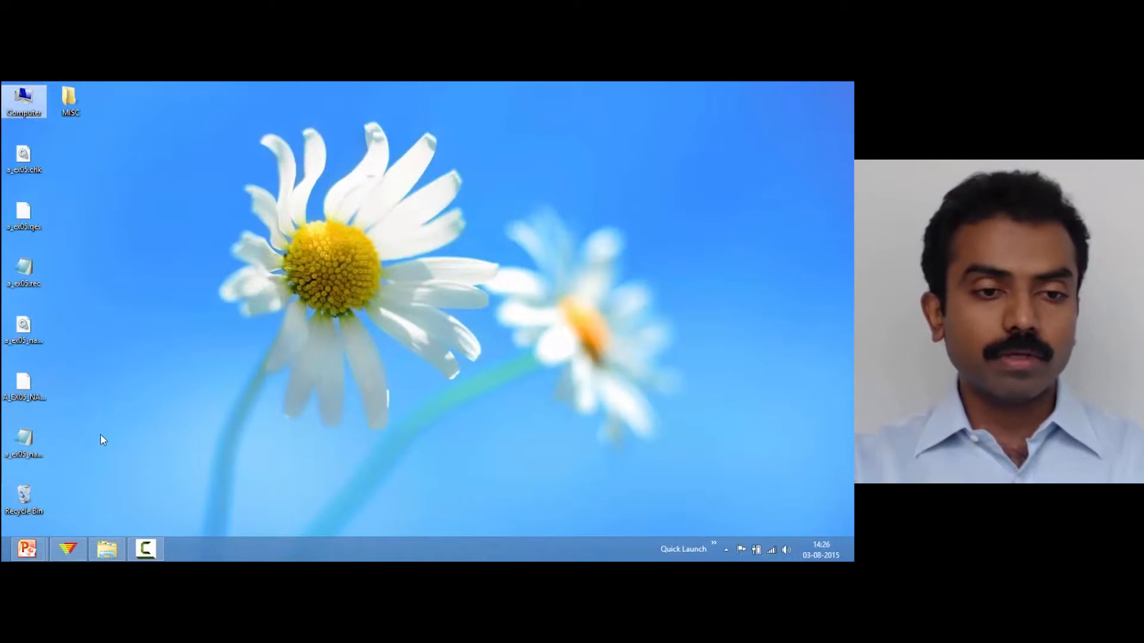
{"action": "left_click_drag", "start_coordinate": [56, 455], "coordinate": [7, 144]}
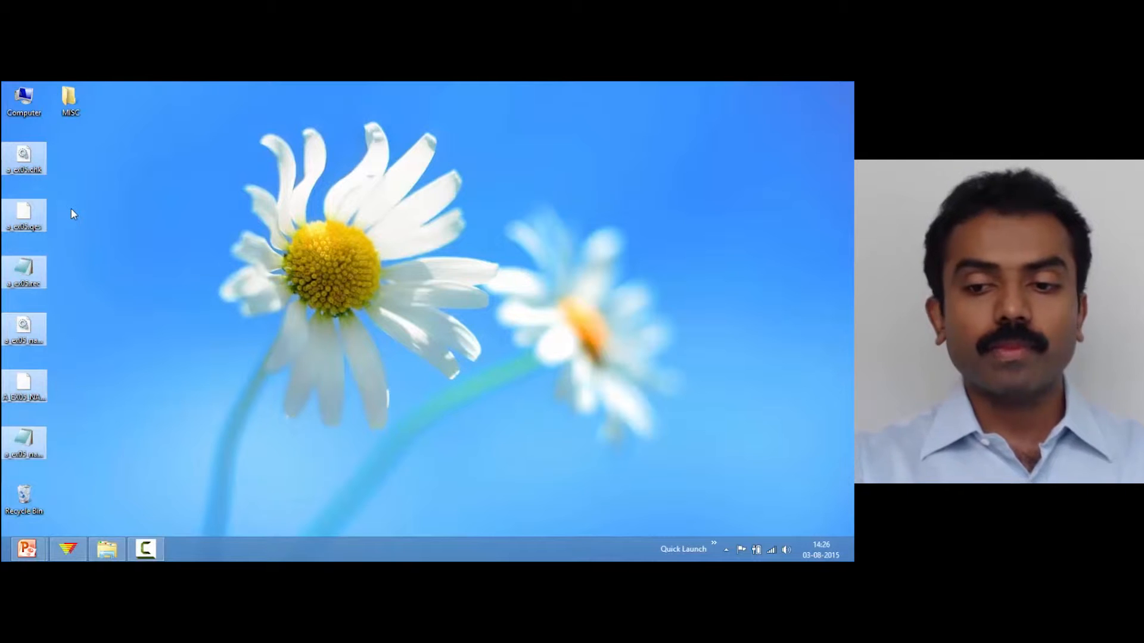
{"action": "key", "text": "Delete"}
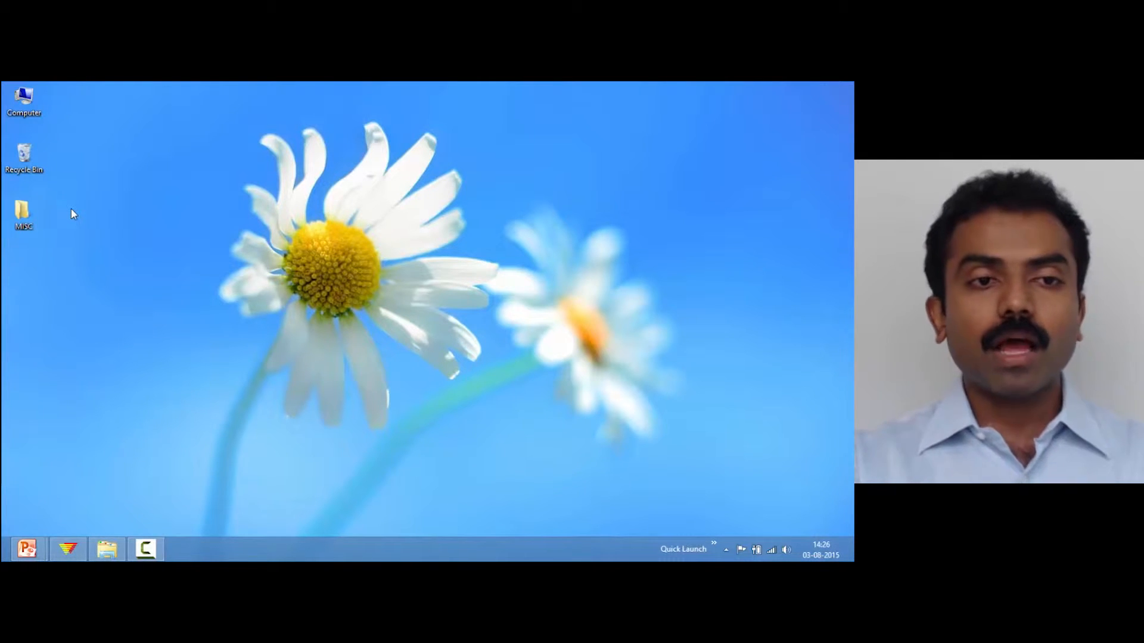
Step: Open a_ex05.qes and type a new 'password' line below the seconds field
{"action": "left_click", "coordinate": [68, 549]}
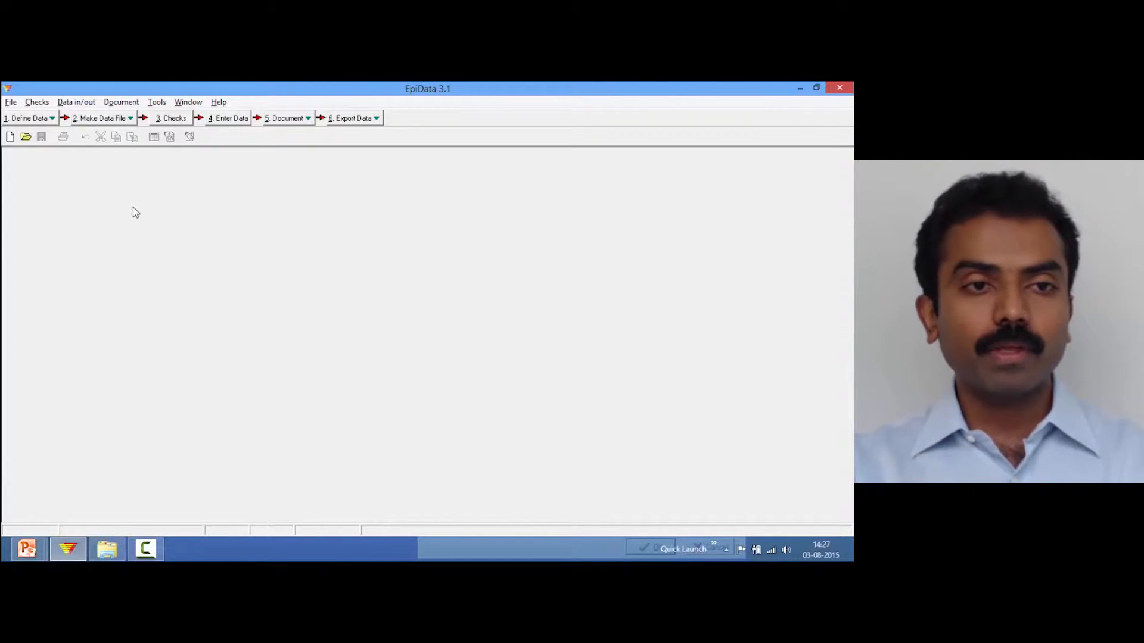
{"action": "left_click", "coordinate": [53, 120]}
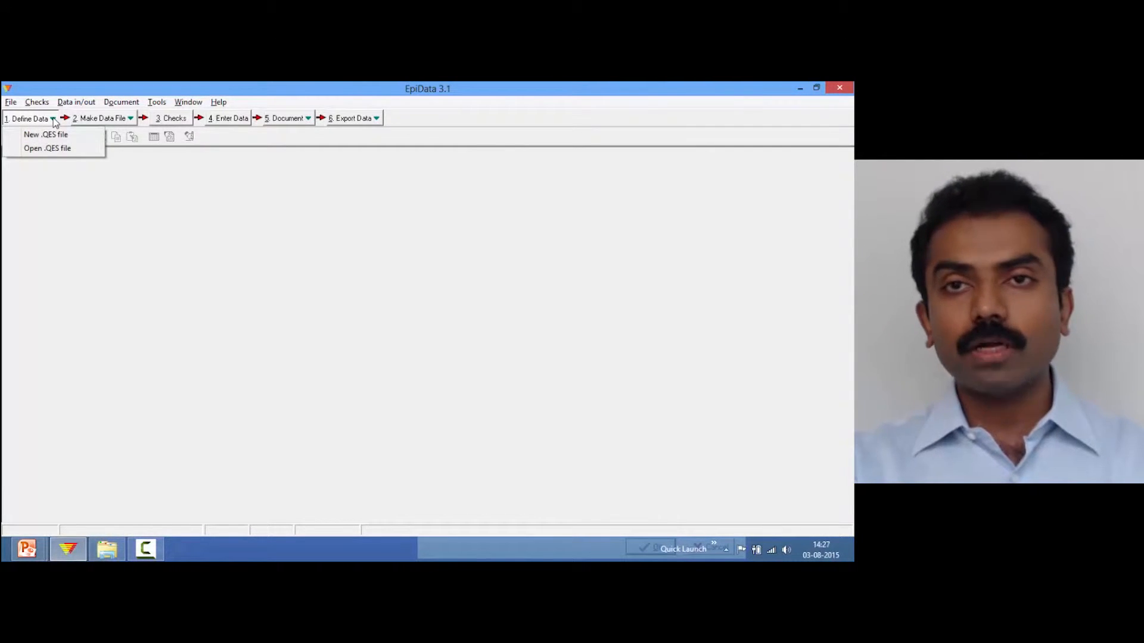
{"action": "left_click", "coordinate": [54, 149]}
{"action": "double_click", "coordinate": [333, 243]}
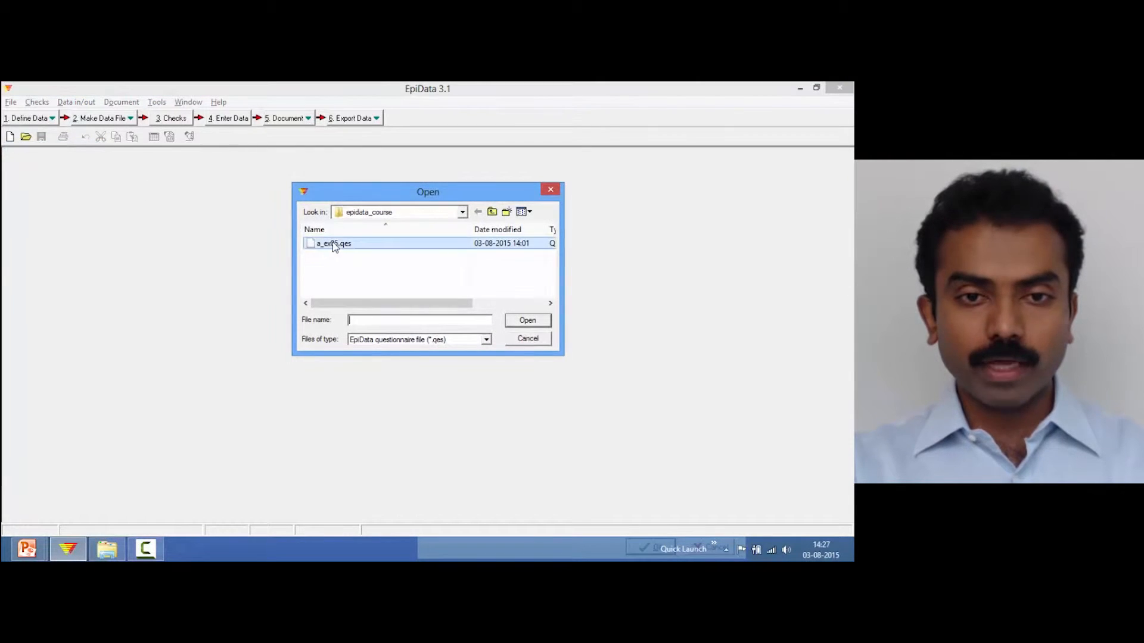
{"action": "left_click", "coordinate": [287, 206]}
{"action": "key", "text": "Return"}
{"action": "type", "text": "p"}
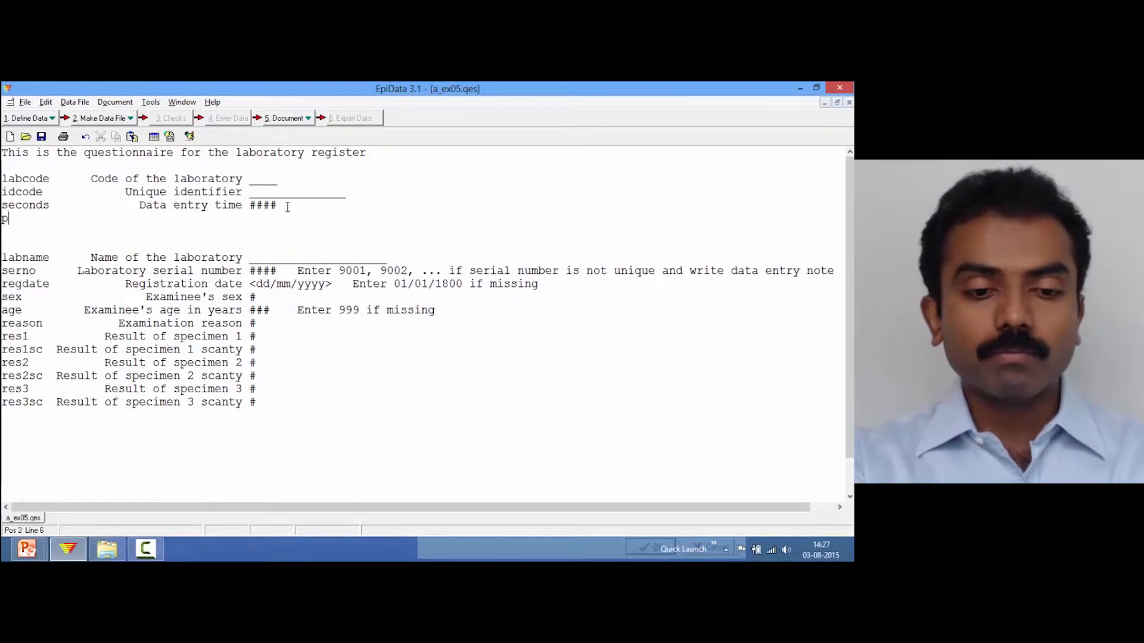
{"action": "type", "text": "assword"}
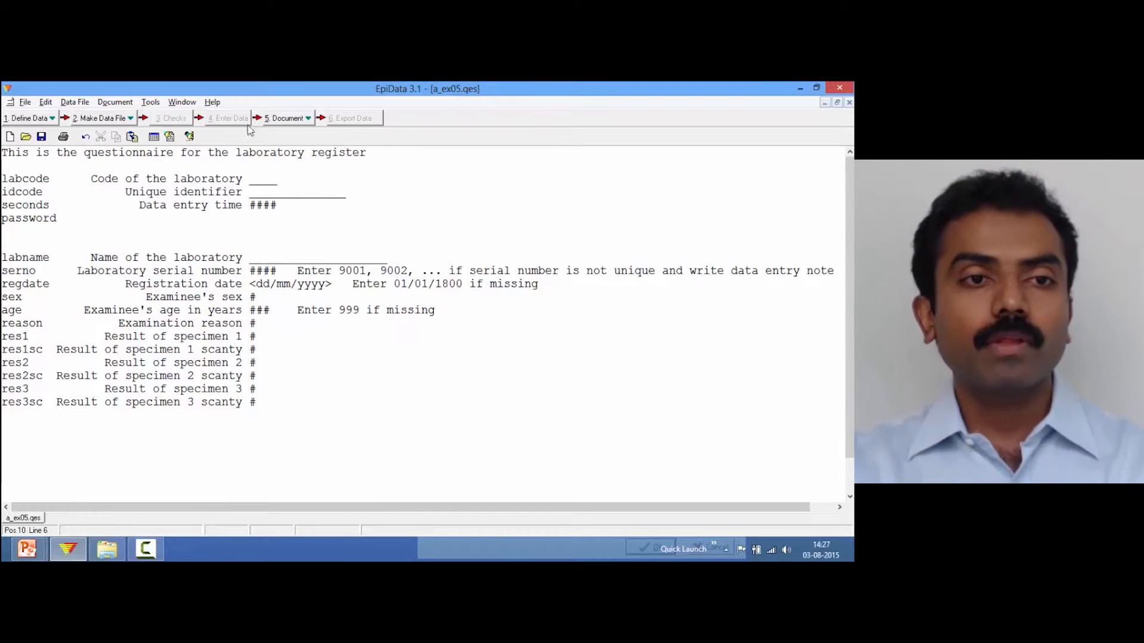
Step: Insert a 6-character encryption field after 'password' from the Field Pick List's Text types
{"action": "left_click", "coordinate": [46, 102]}
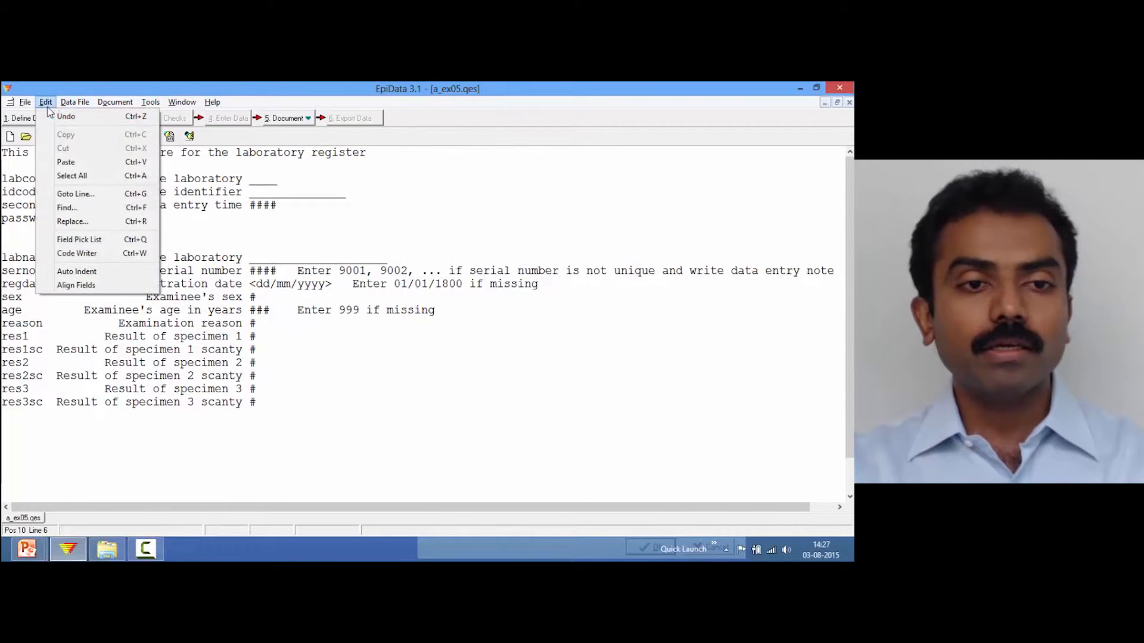
{"action": "left_click", "coordinate": [89, 240]}
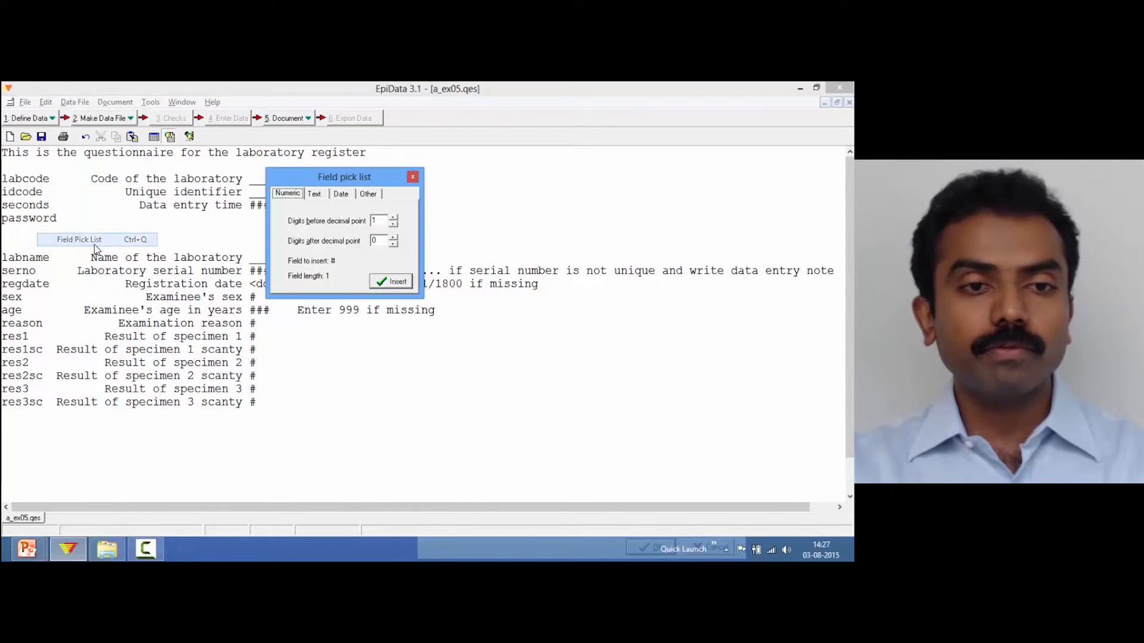
{"action": "left_click", "coordinate": [314, 194]}
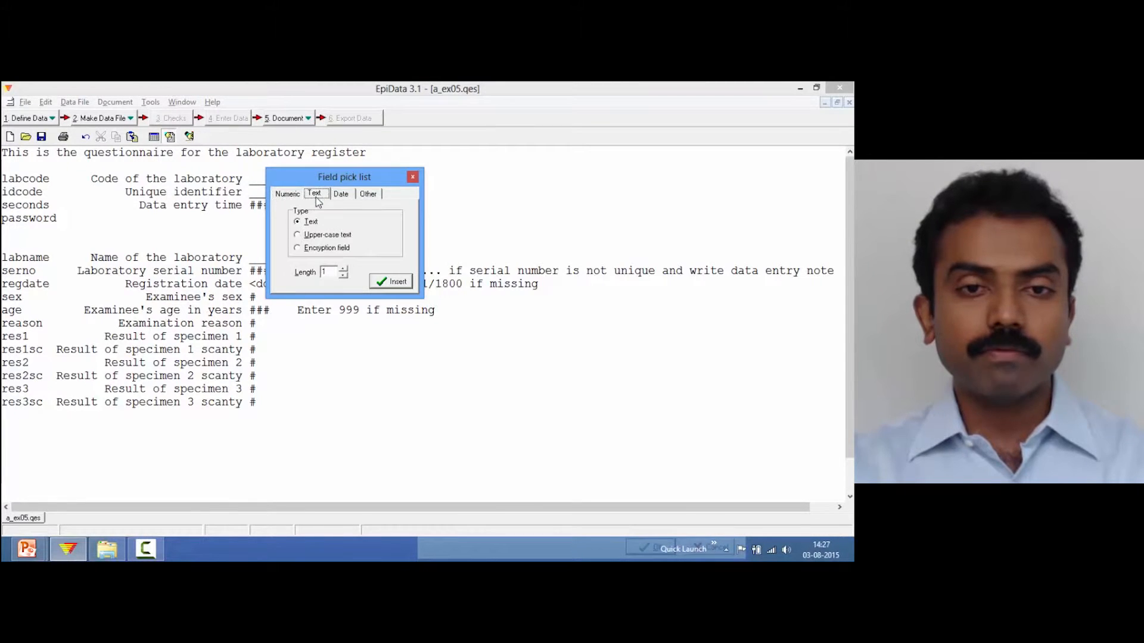
{"action": "left_click", "coordinate": [317, 251]}
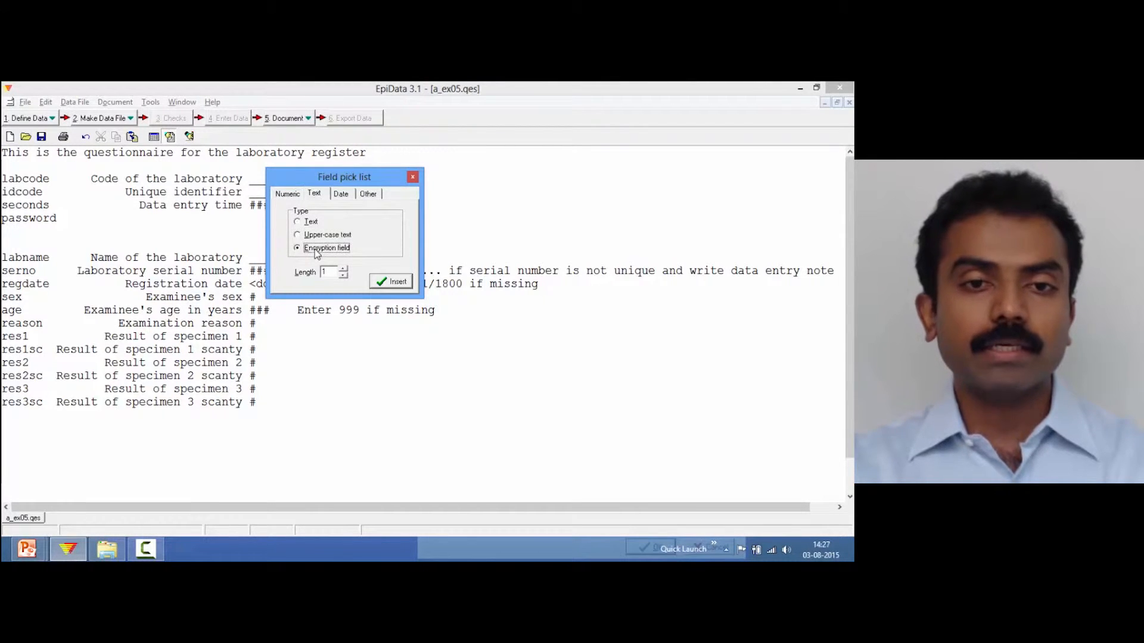
{"action": "left_click", "coordinate": [344, 270]}
{"action": "left_click", "coordinate": [344, 269]}
{"action": "left_click", "coordinate": [343, 269]}
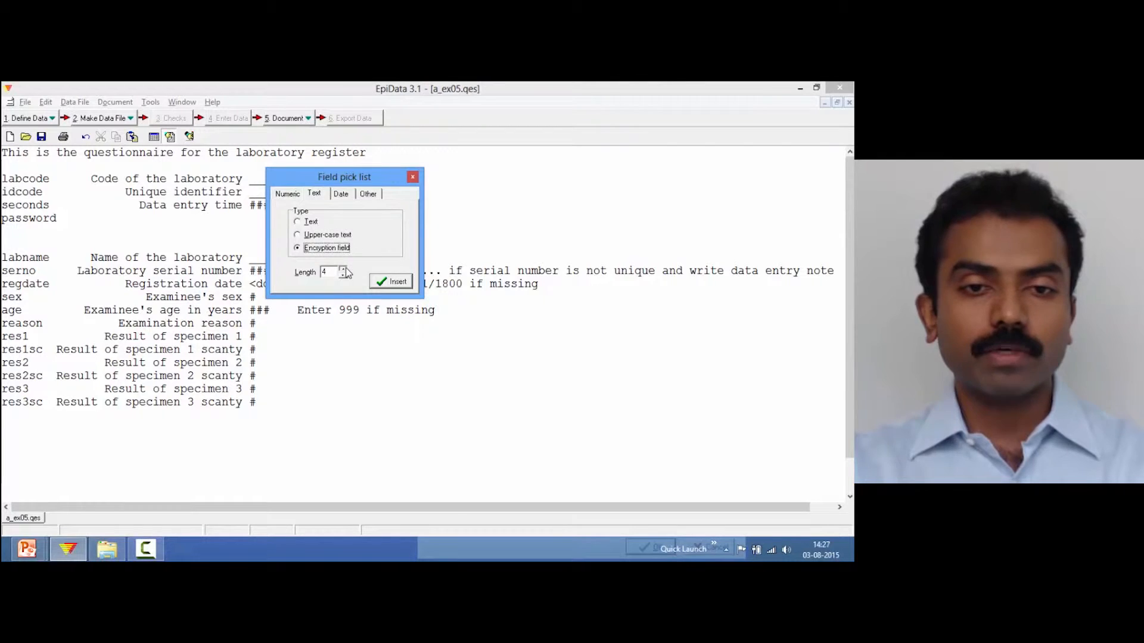
{"action": "left_click", "coordinate": [344, 269]}
{"action": "left_click", "coordinate": [344, 269]}
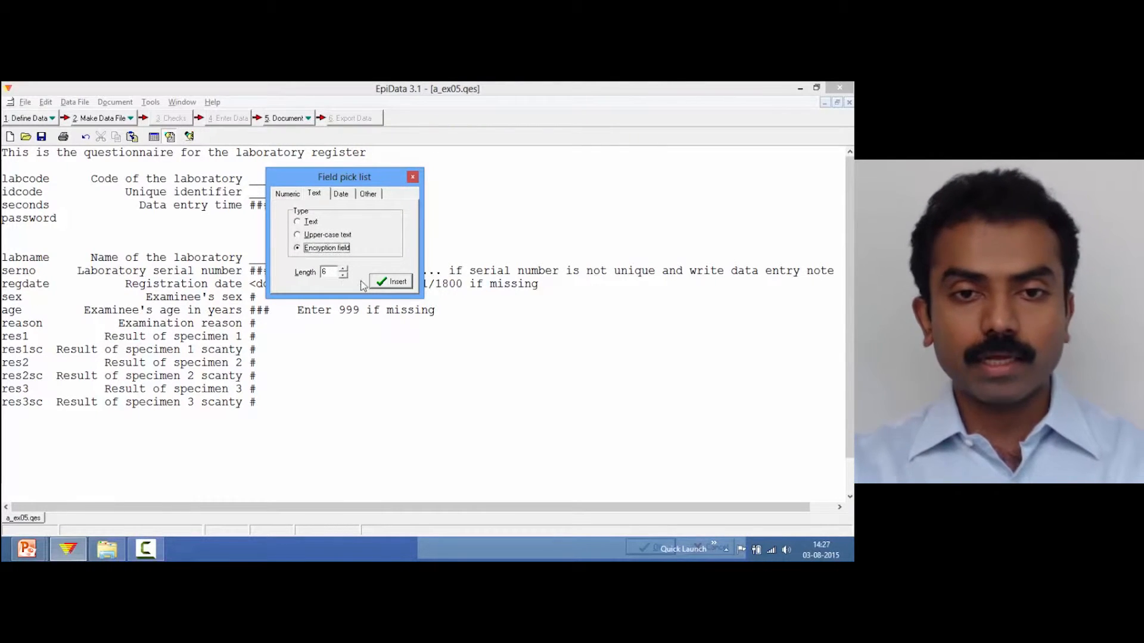
{"action": "left_click", "coordinate": [381, 284]}
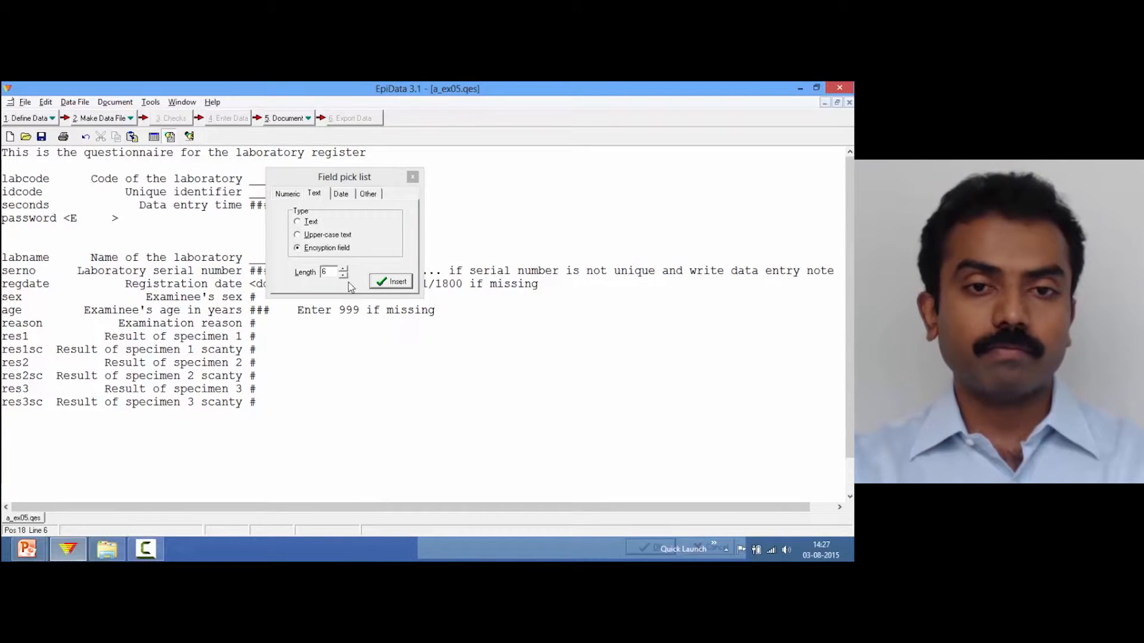
{"action": "left_click", "coordinate": [413, 177]}
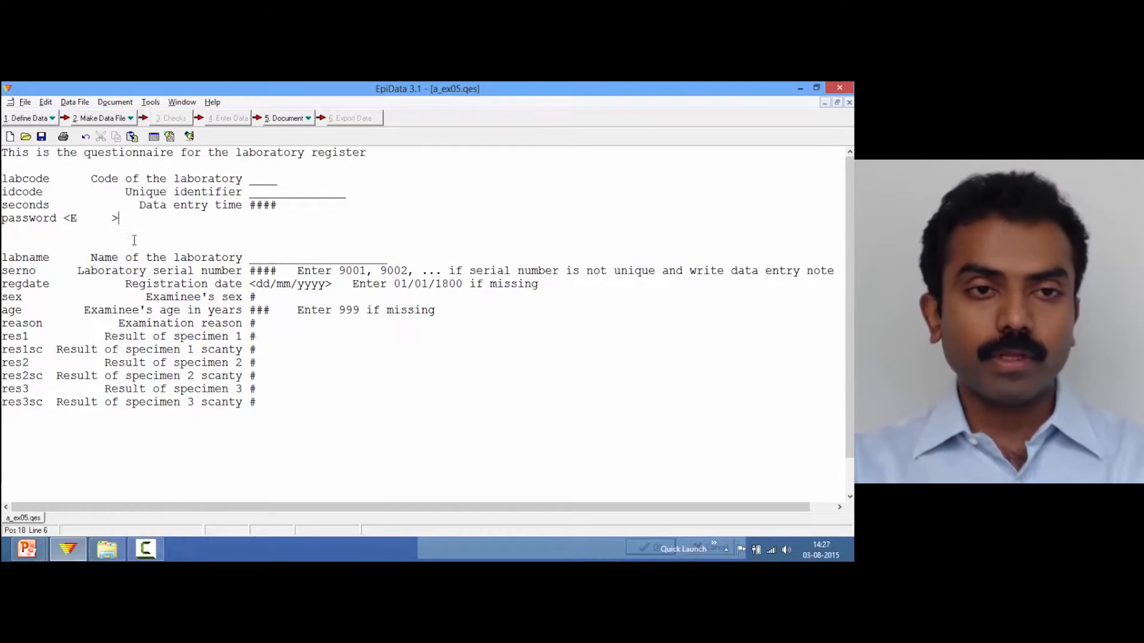
Step: Align all fields in the questionnaire with Edit > Align Fields
{"action": "left_click", "coordinate": [242, 350]}
{"action": "left_click", "coordinate": [46, 101]}
{"action": "left_click", "coordinate": [77, 286]}
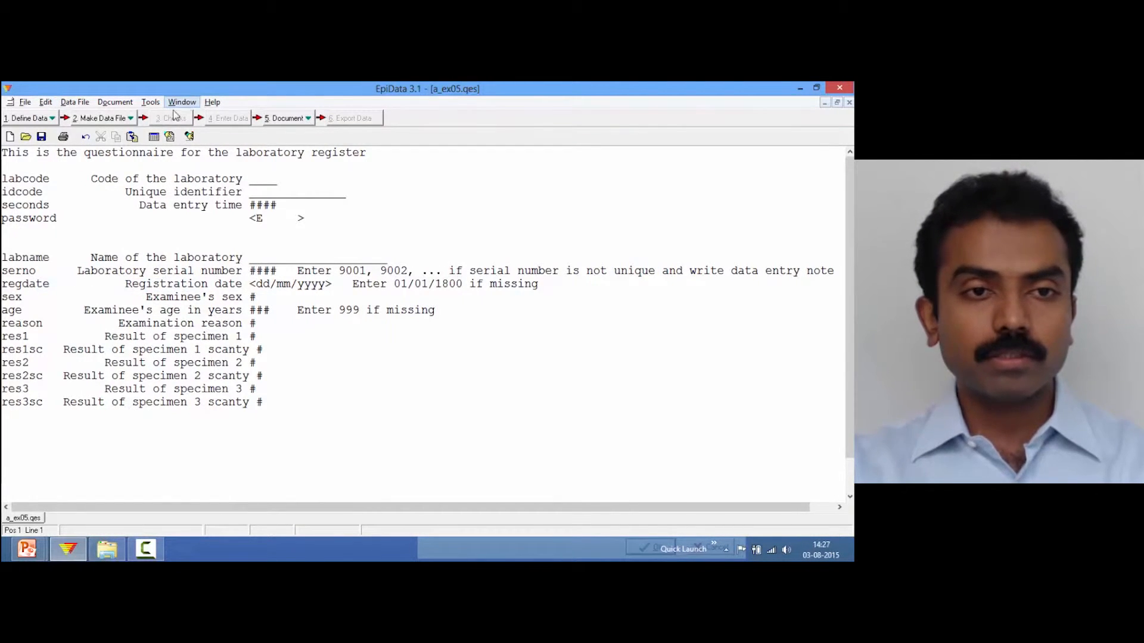
Step: Revise a_ex05.rec from the questionnaire with a confirmed encryption password, then close a_ex05.qes
{"action": "left_click", "coordinate": [107, 119]}
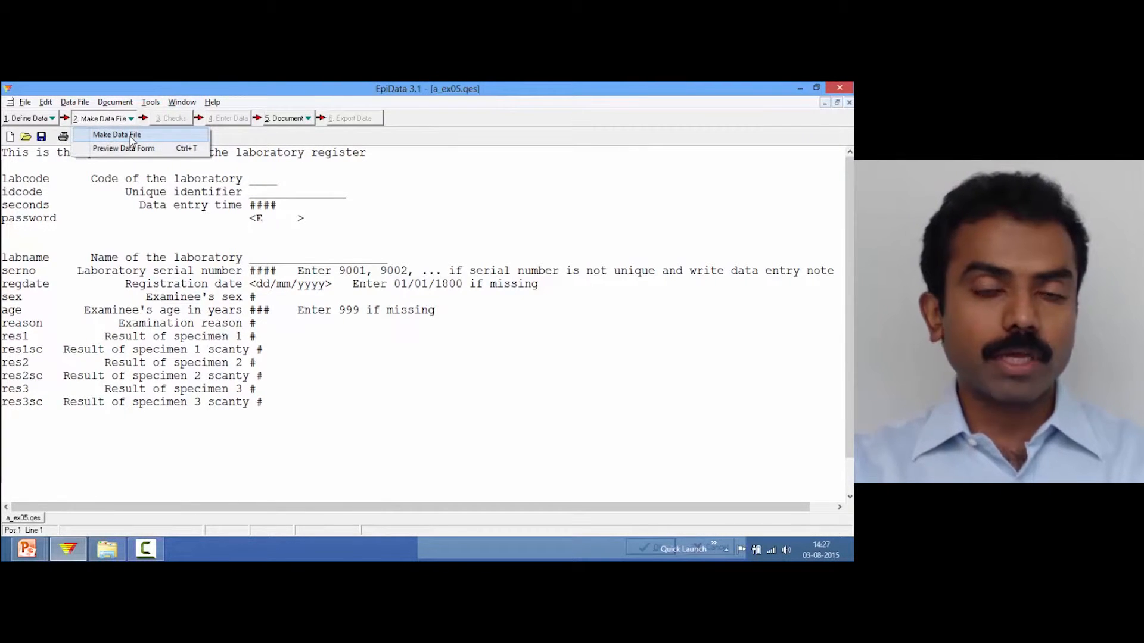
{"action": "left_click", "coordinate": [151, 104]}
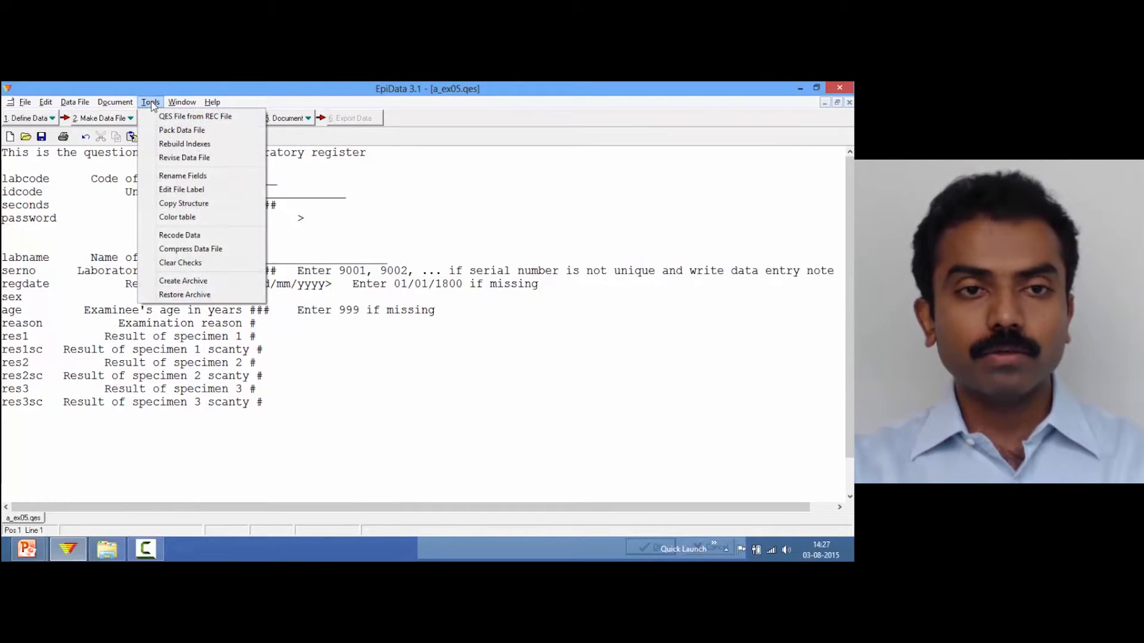
{"action": "left_click", "coordinate": [179, 158]}
{"action": "left_click", "coordinate": [379, 359]}
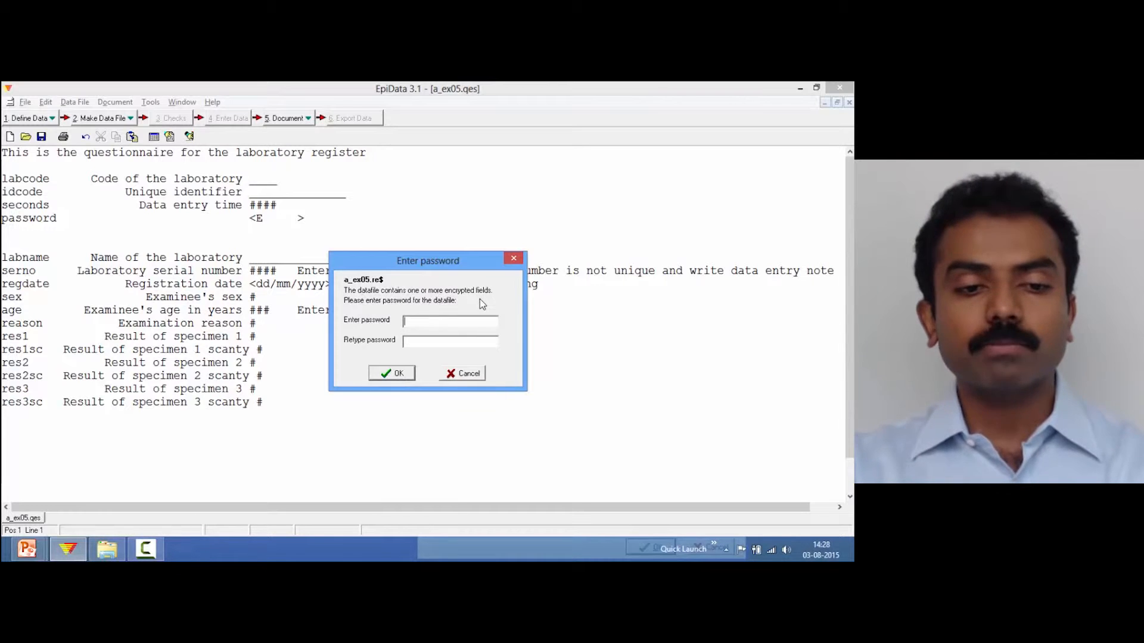
{"action": "type", "text": "******"}
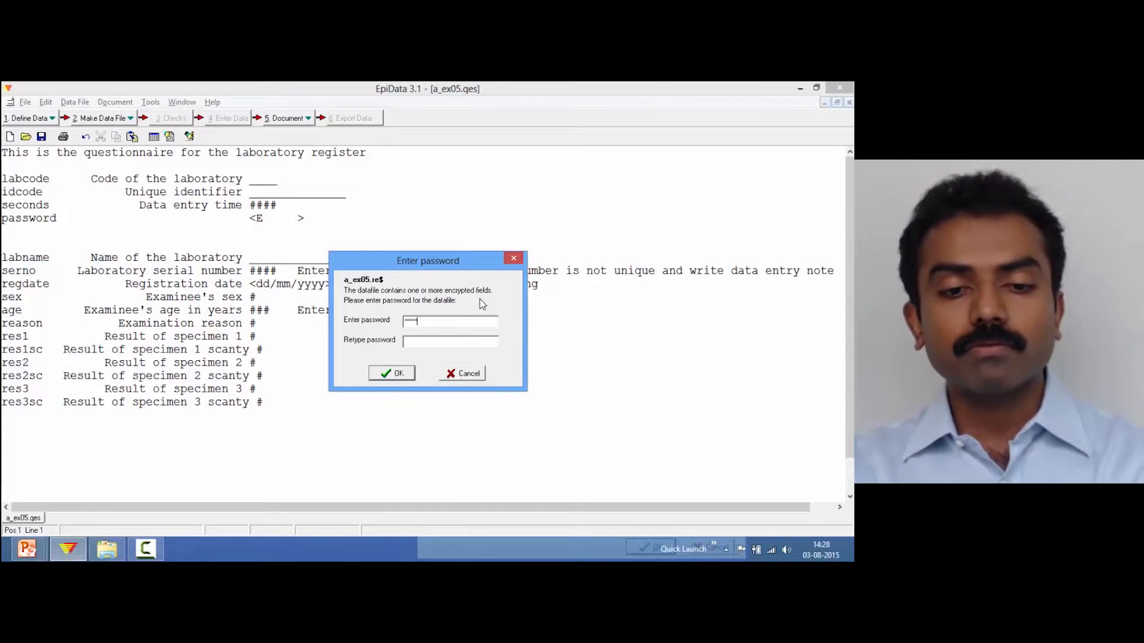
{"action": "left_click", "coordinate": [458, 346]}
{"action": "type", "text": "******"}
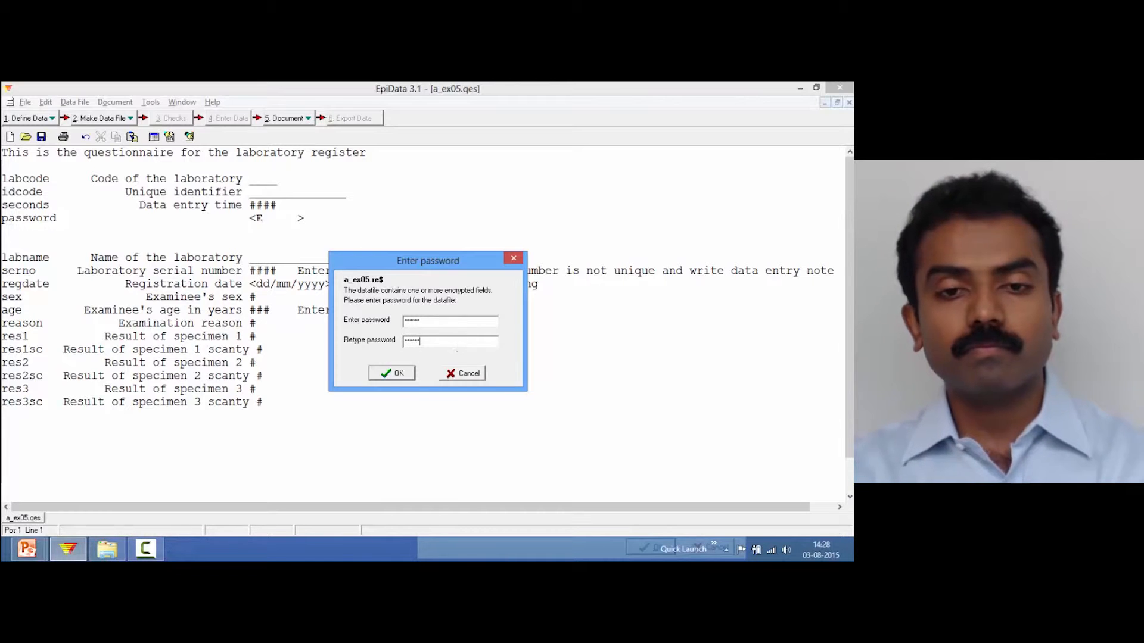
{"action": "left_click", "coordinate": [410, 377]}
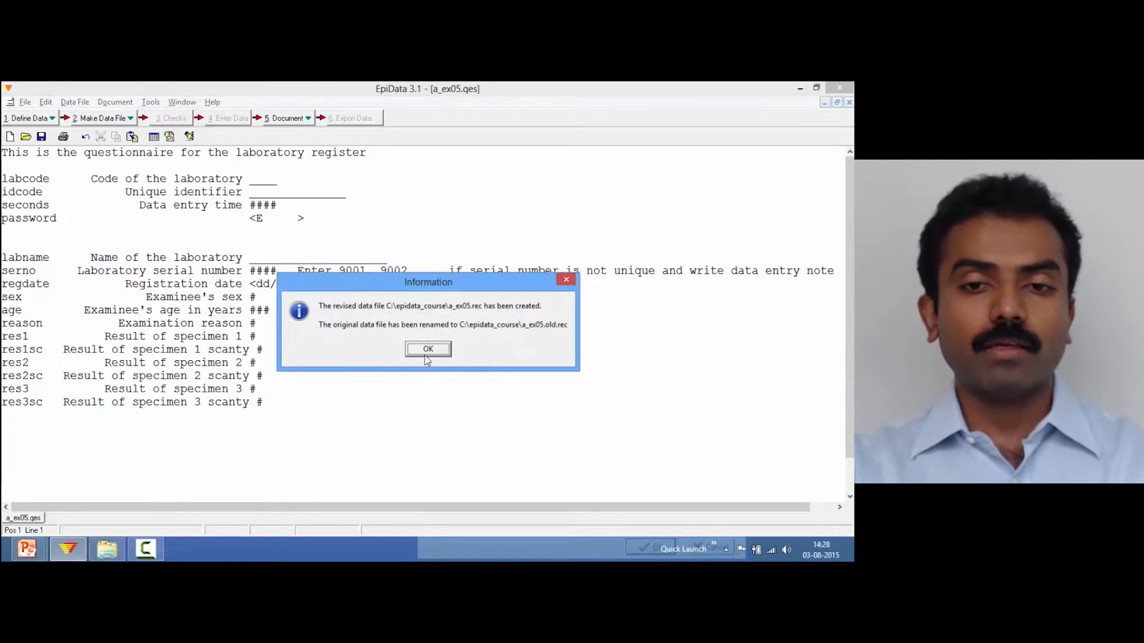
{"action": "left_click", "coordinate": [430, 349]}
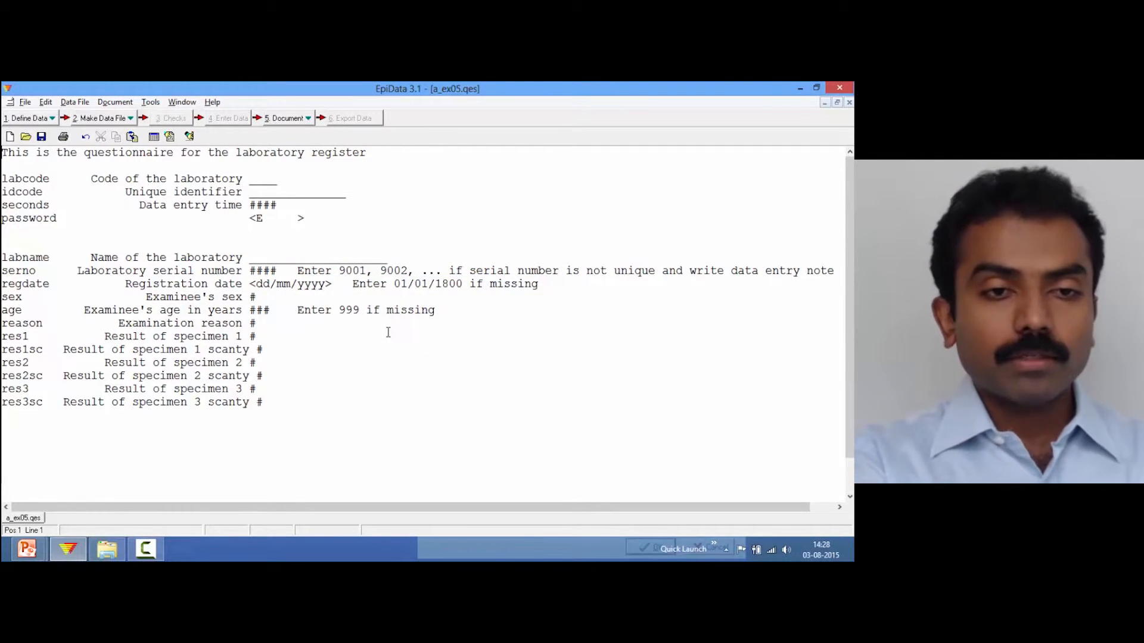
{"action": "key", "text": "ctrl+F4"}
Step: Open a_ex05.rec in Checks with its password, answering No to the unknown-field warning
{"action": "left_click", "coordinate": [175, 119]}
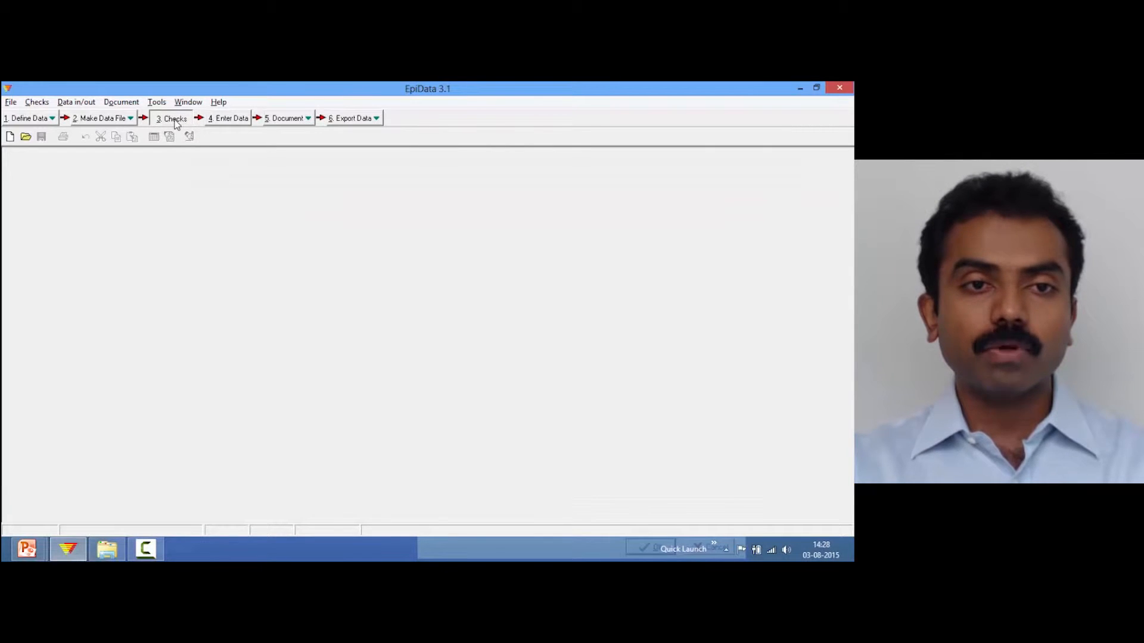
{"action": "double_click", "coordinate": [354, 256]}
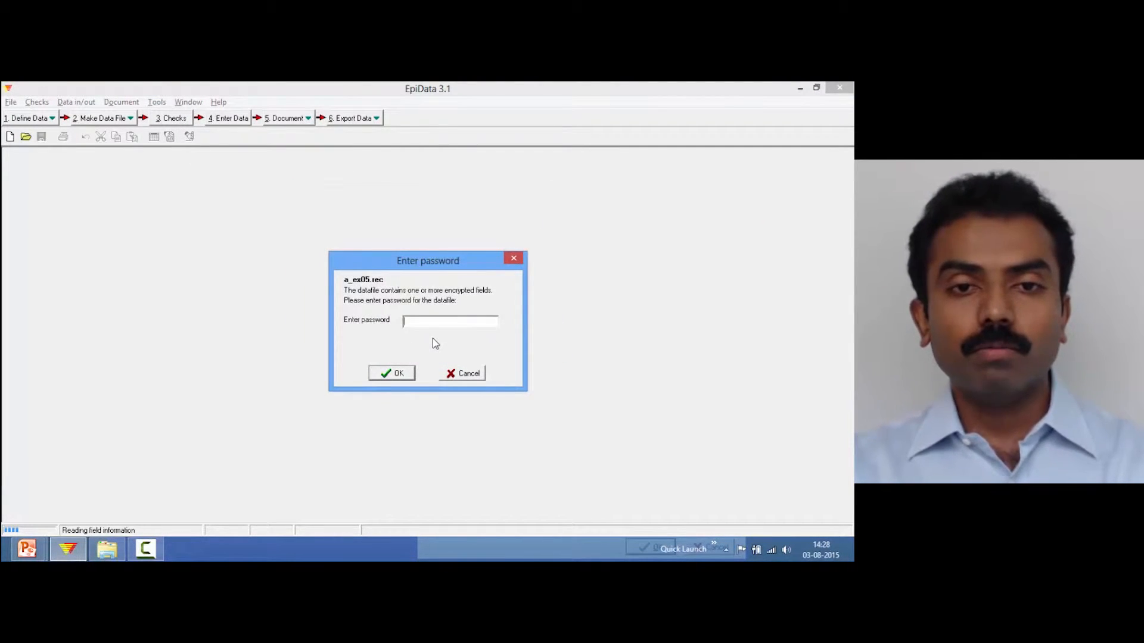
{"action": "type", "text": "*"}
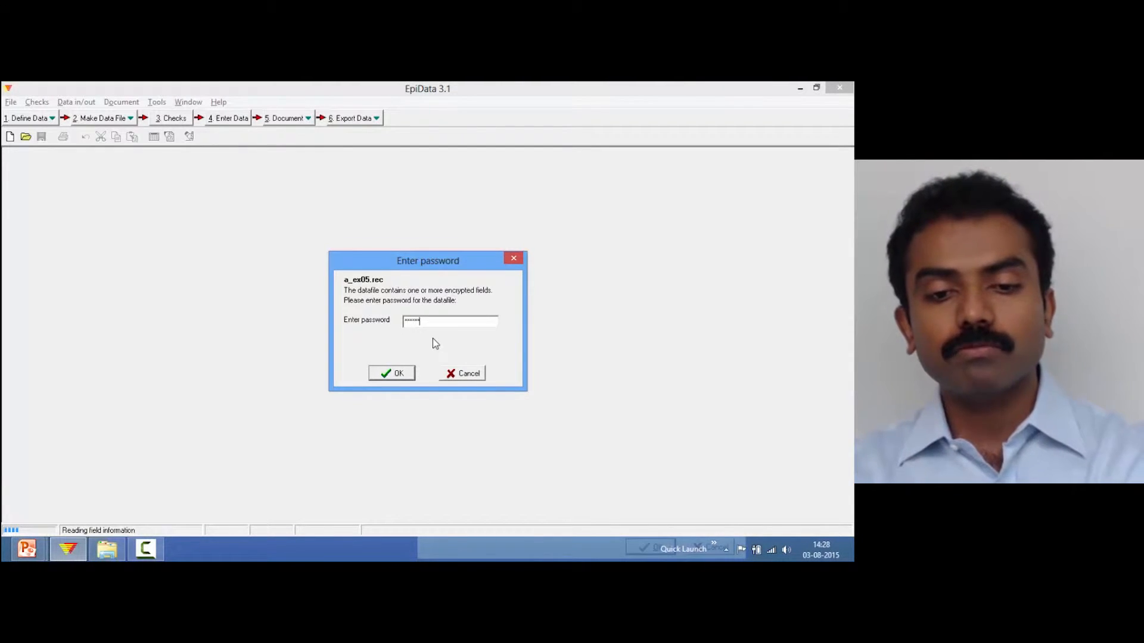
{"action": "left_click", "coordinate": [407, 373]}
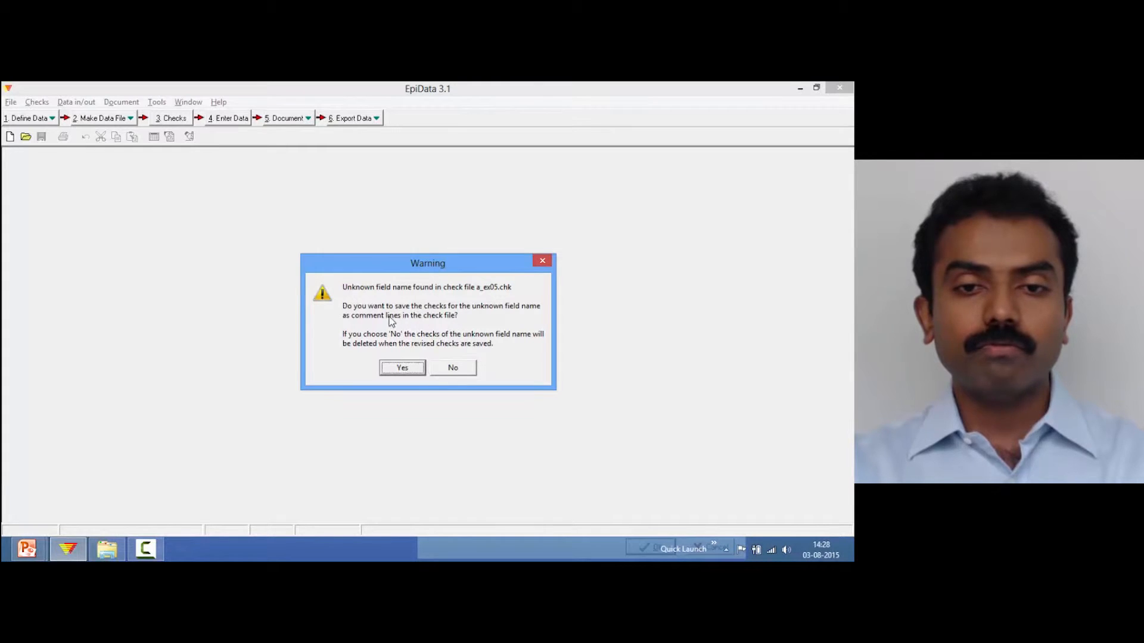
{"action": "left_click", "coordinate": [451, 369]}
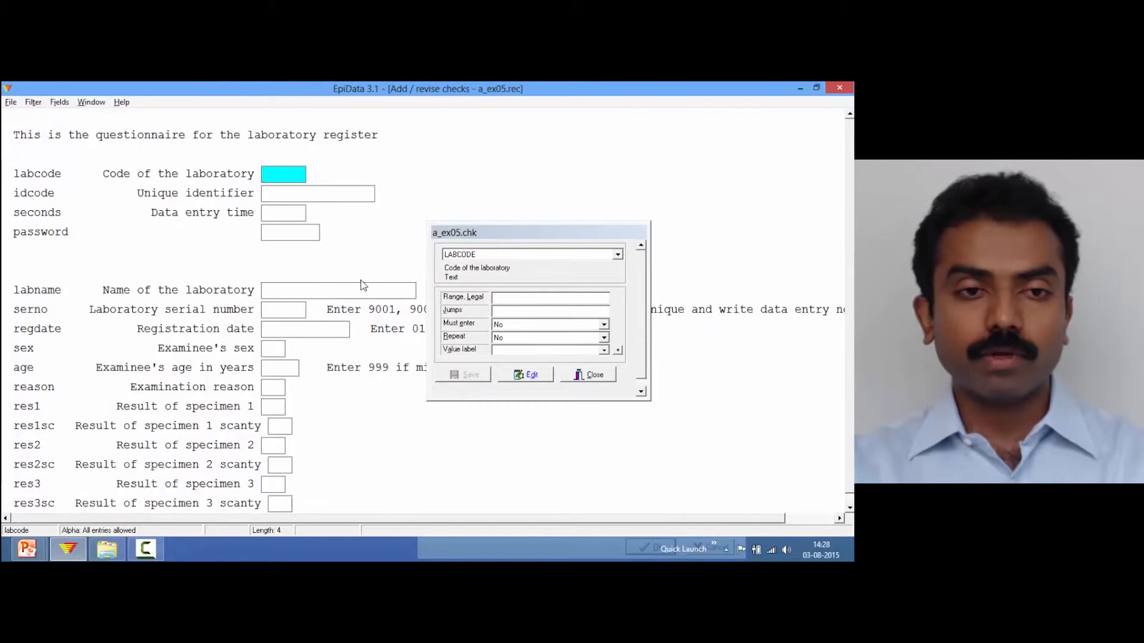
Step: Add a NOENTER check to the password field, save the checks and close the checks form
{"action": "left_click", "coordinate": [297, 231]}
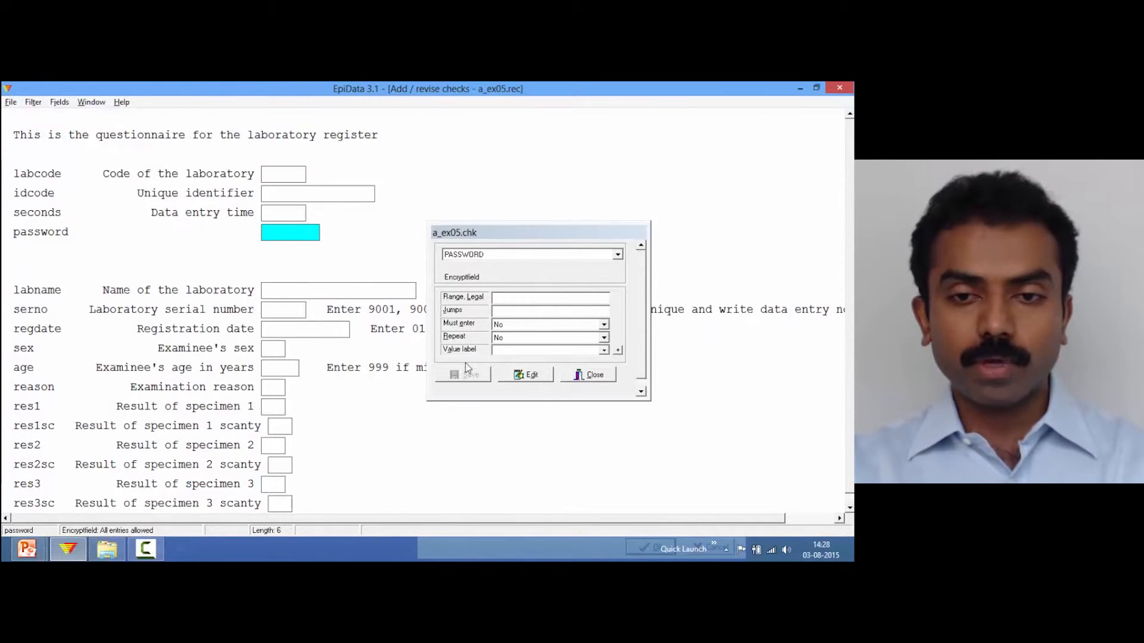
{"action": "left_click", "coordinate": [545, 377]}
{"action": "type", "text": "noenter"}
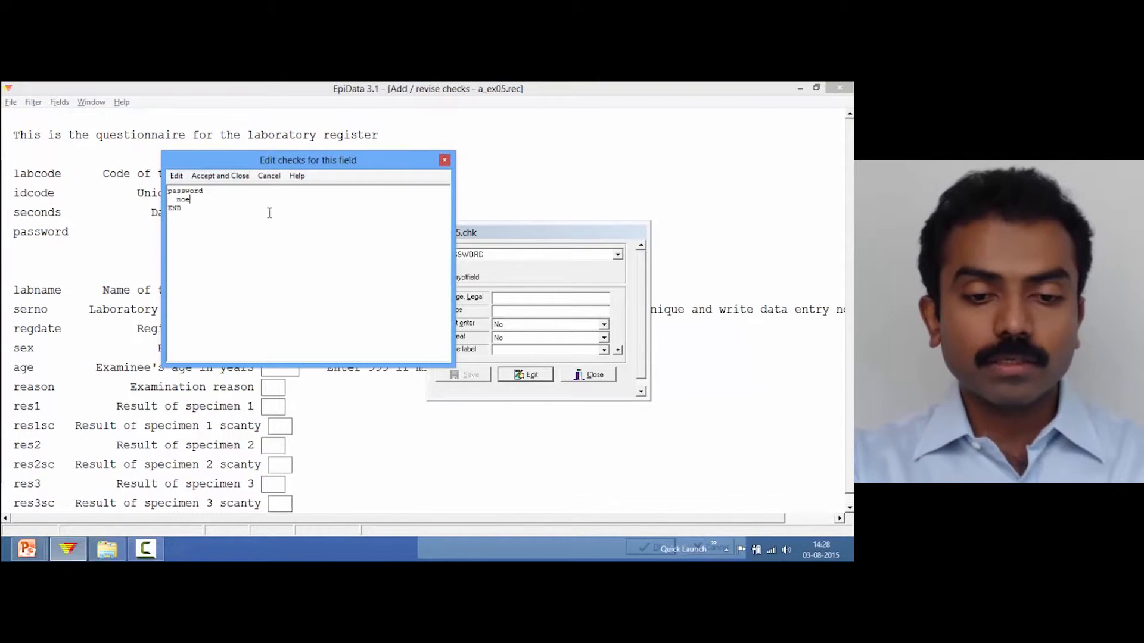
{"action": "left_click", "coordinate": [220, 176]}
{"action": "left_click", "coordinate": [470, 376]}
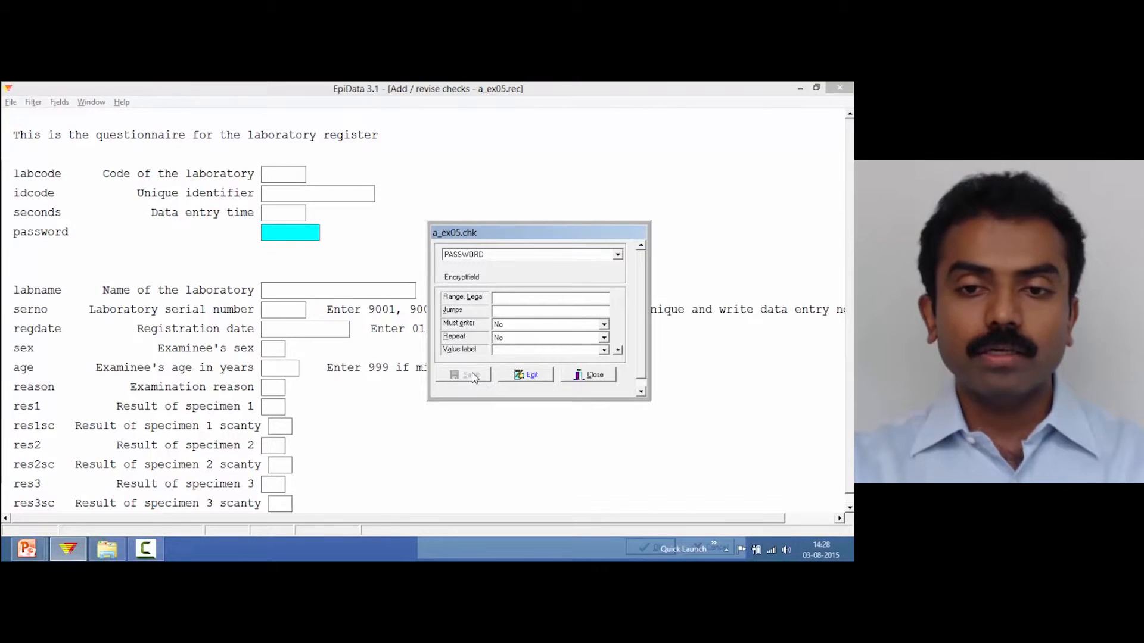
{"action": "left_click", "coordinate": [599, 375]}
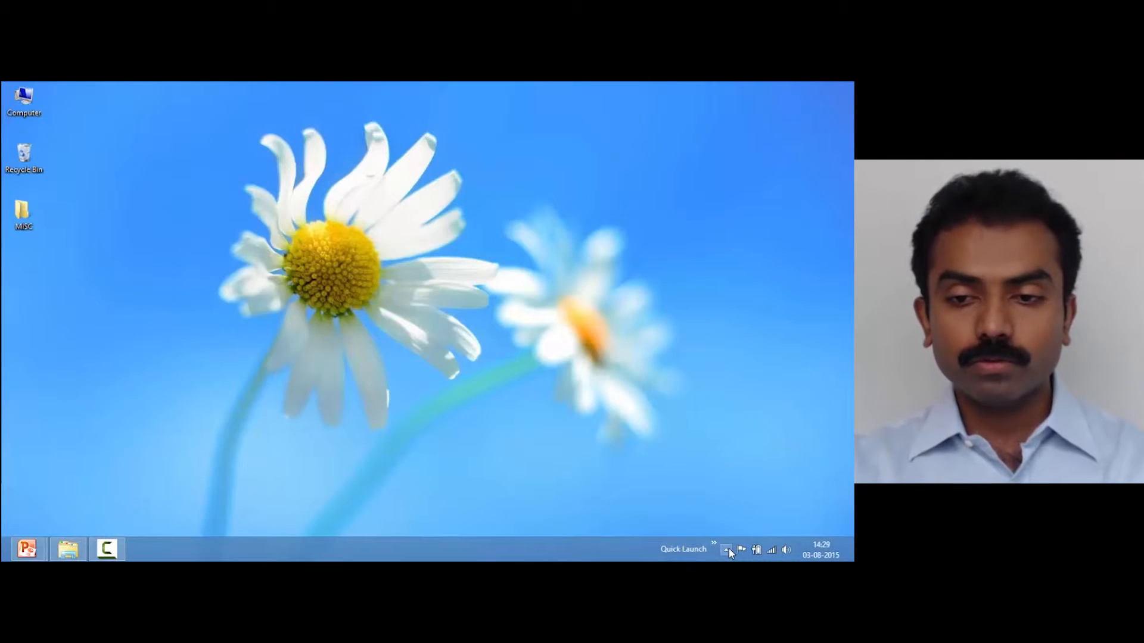
Step: Relaunch EpiData and open a_ex05.rec for data entry with its password, dismissing the labname list
{"action": "left_click", "coordinate": [716, 545]}
{"action": "left_click", "coordinate": [738, 384]}
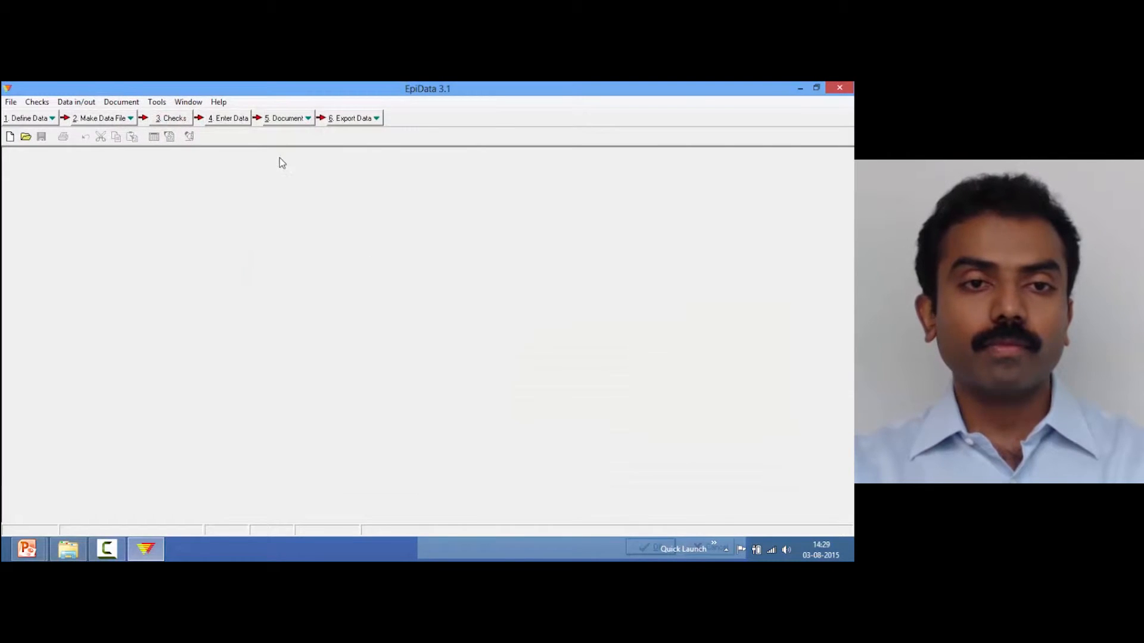
{"action": "left_click", "coordinate": [229, 118]}
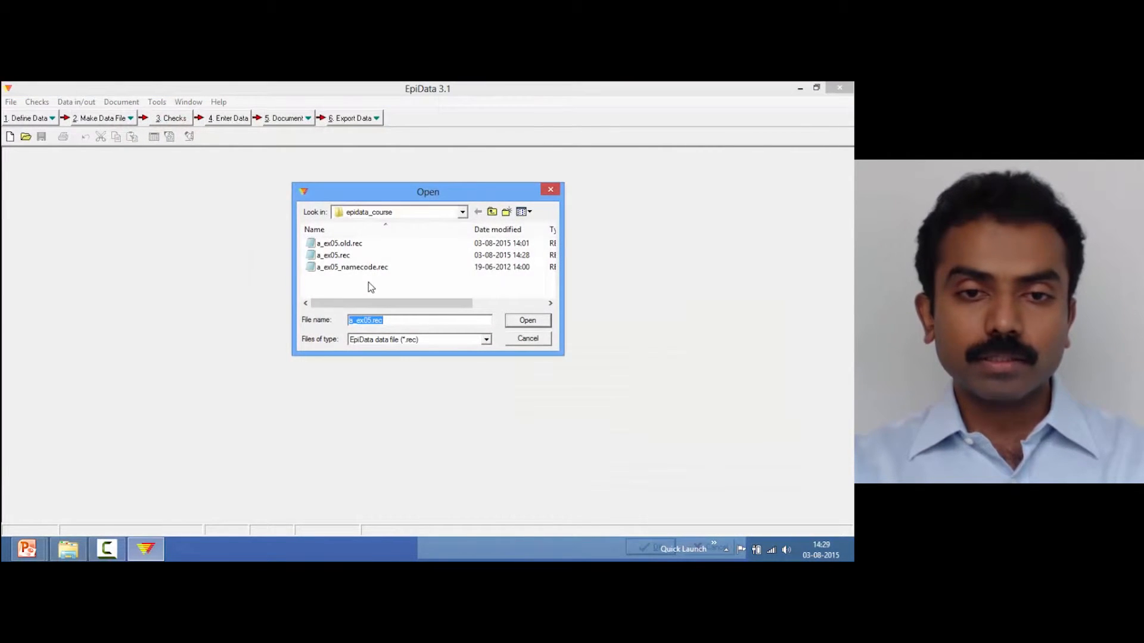
{"action": "double_click", "coordinate": [350, 255]}
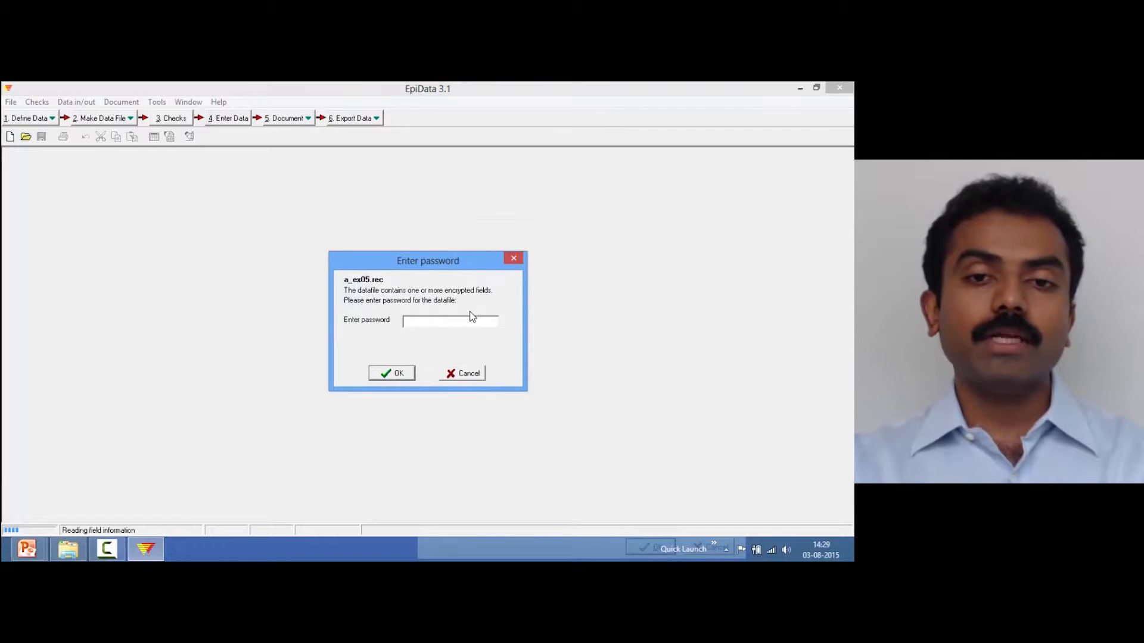
{"action": "type", "text": "*****"}
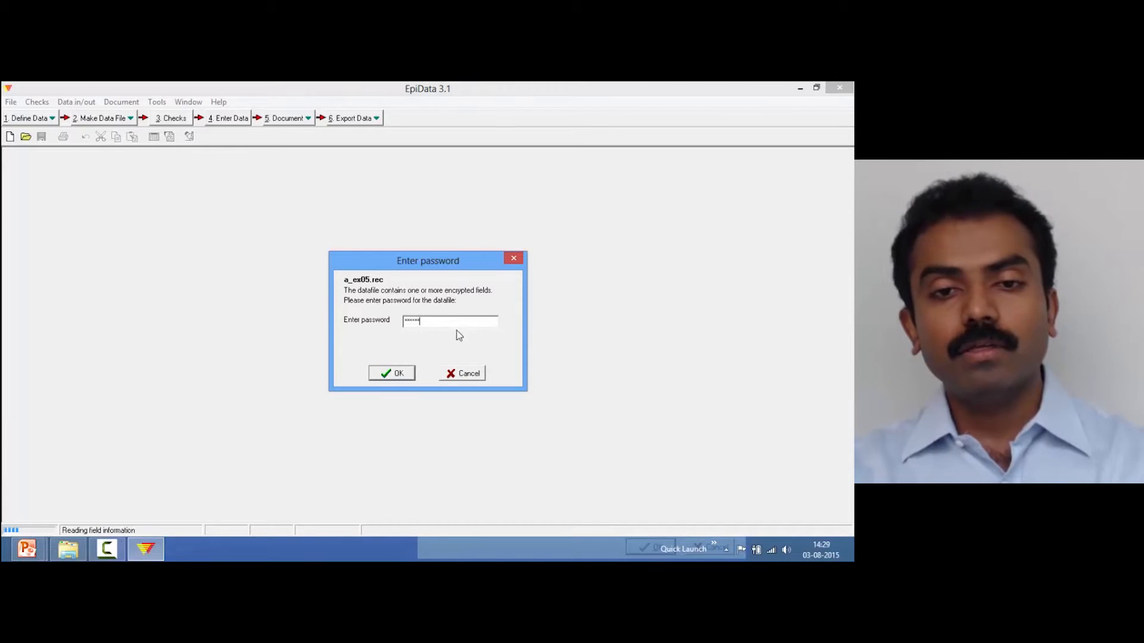
{"action": "left_click", "coordinate": [393, 373]}
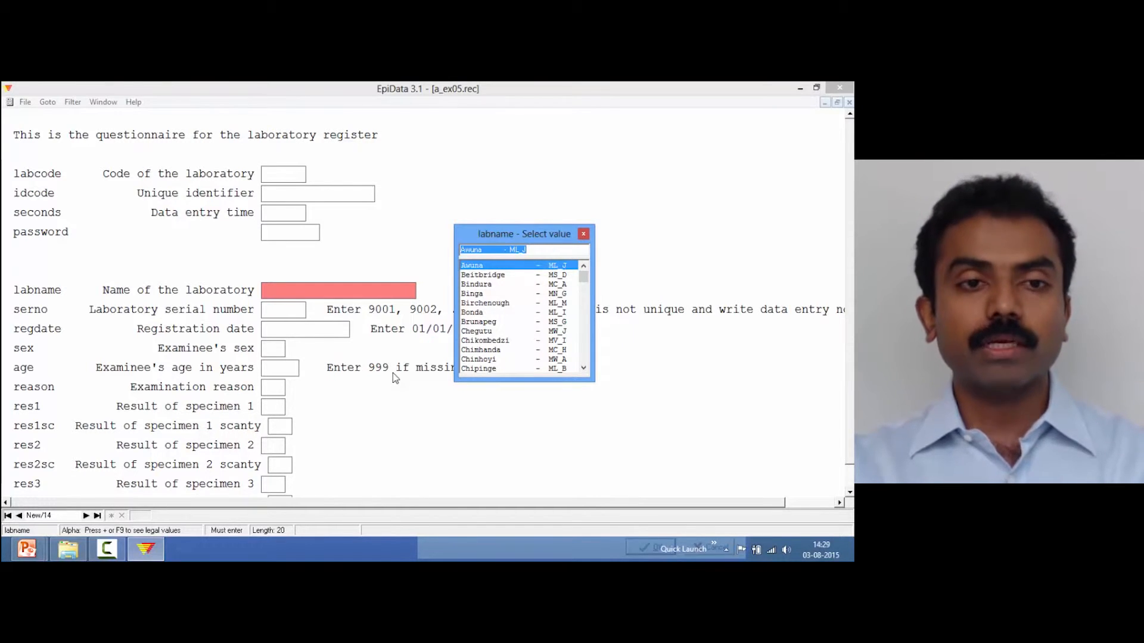
{"action": "key", "text": "Escape"}
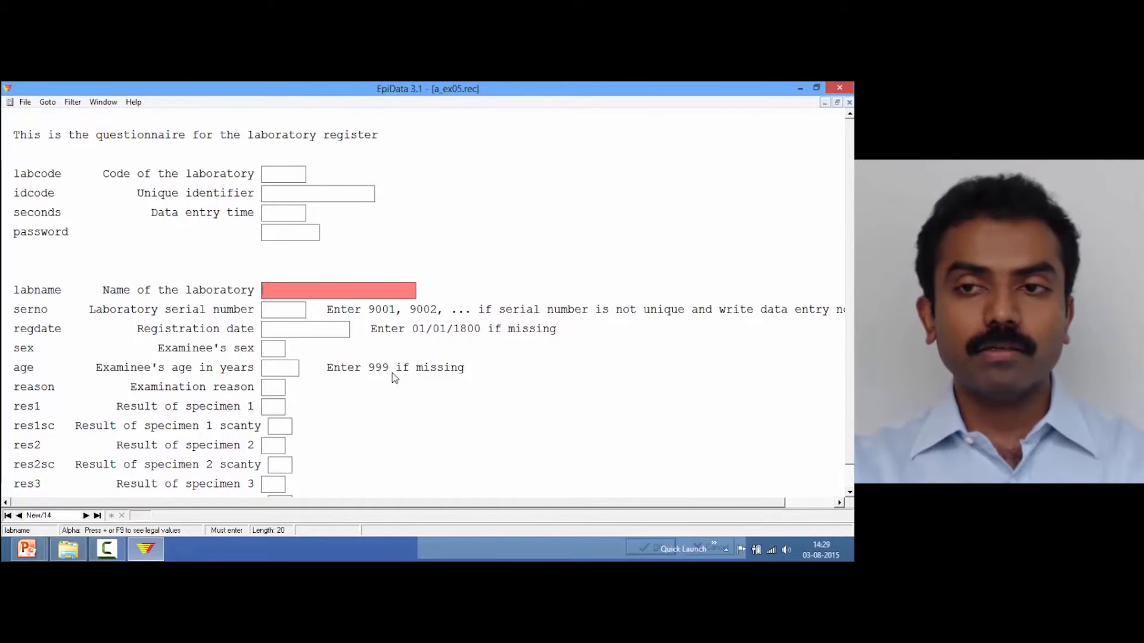
Step: Close the a_ex05.rec form and advance the PowerPoint slide show to the backup and encryption slide
{"action": "left_click", "coordinate": [849, 103]}
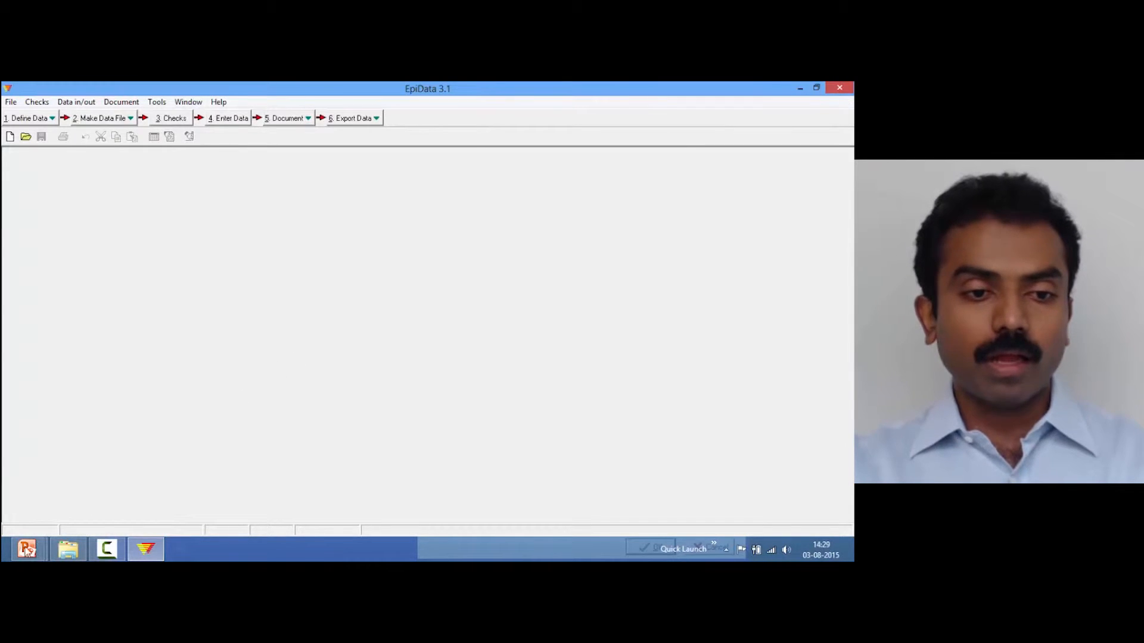
{"action": "left_click", "coordinate": [25, 551]}
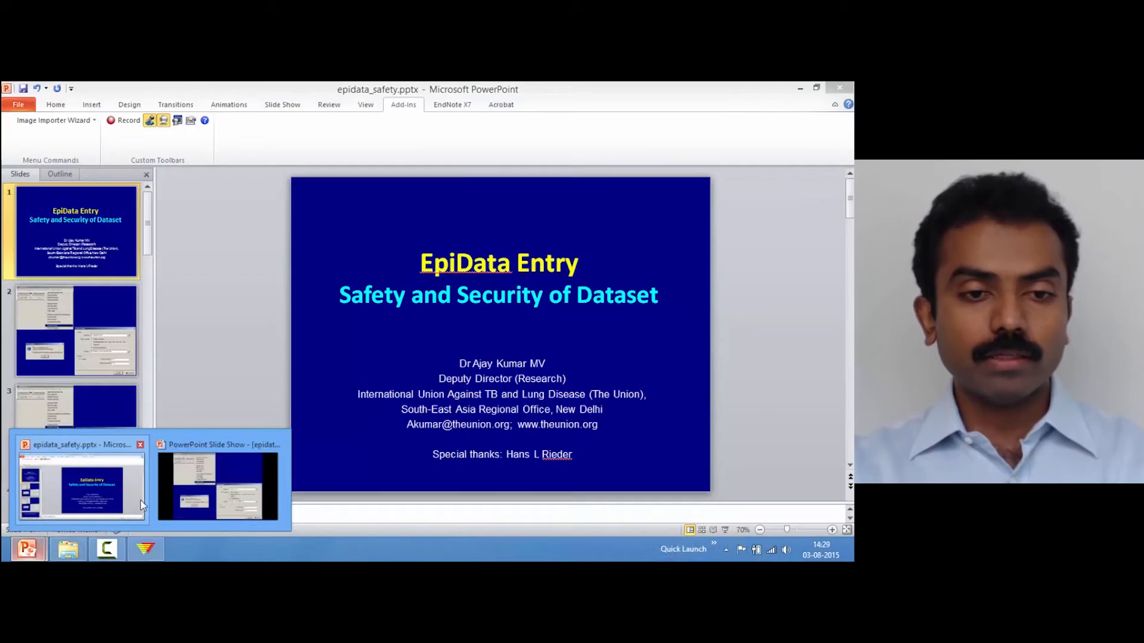
{"action": "left_click", "coordinate": [169, 498]}
{"action": "left_click", "coordinate": [82, 557]}
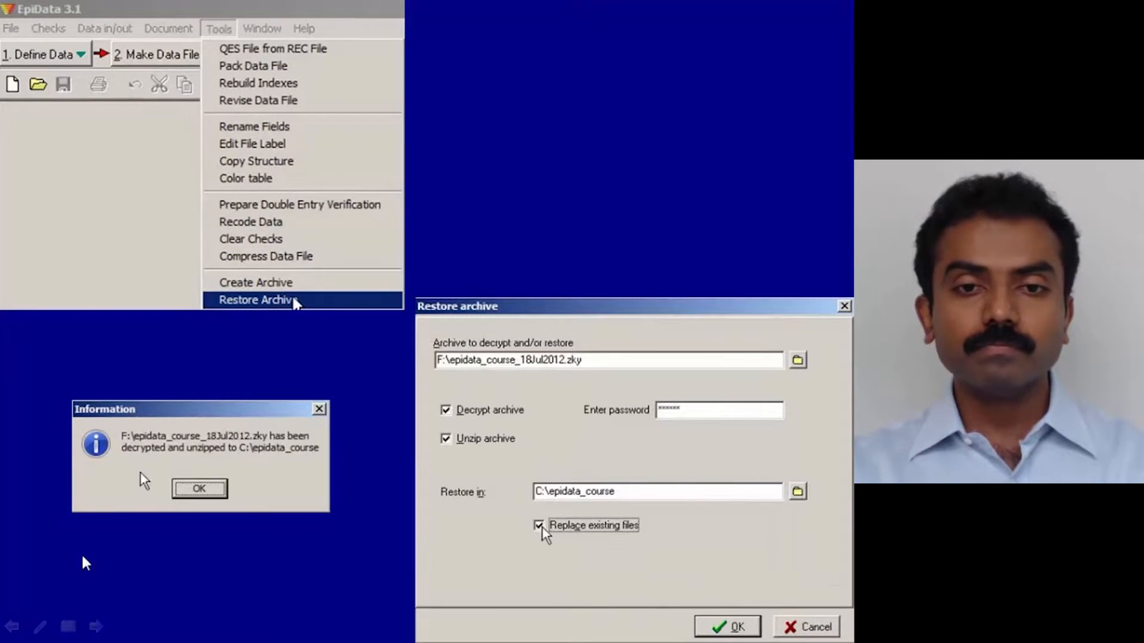
{"action": "left_click", "coordinate": [83, 557]}
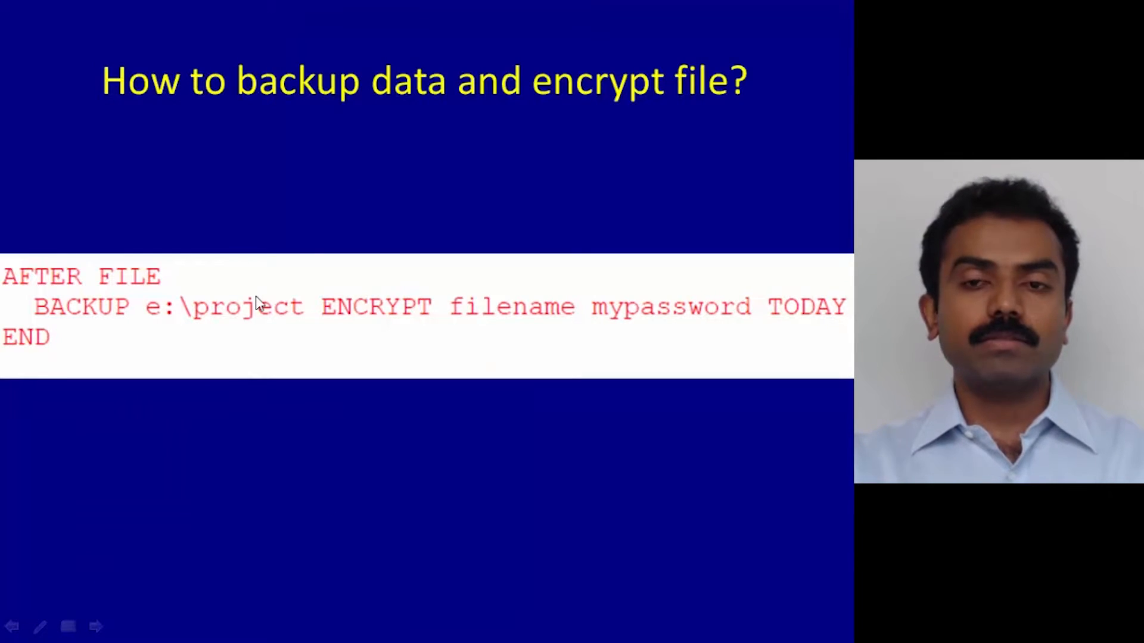